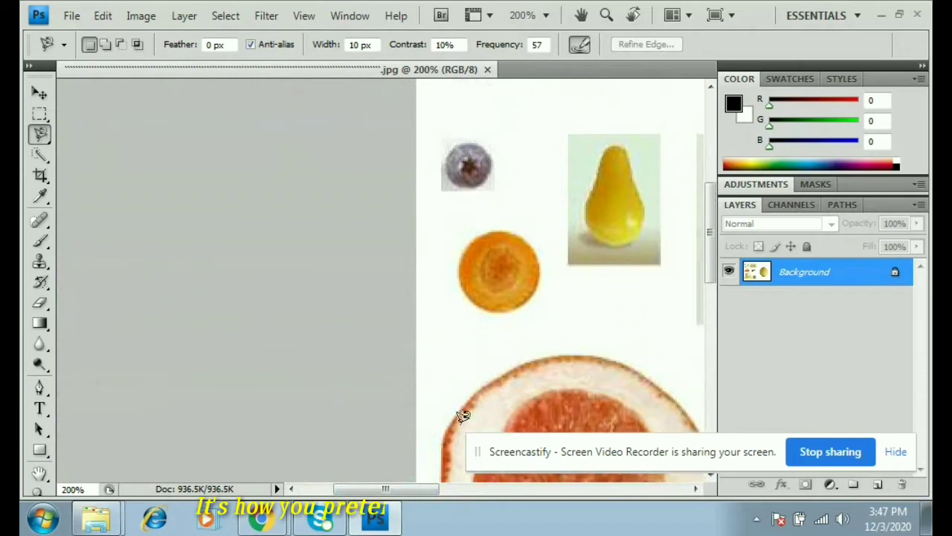
- Trace the blueberry with the Magnetic Lasso and copy it onto a new layer
drag(390, 489, 417, 489)
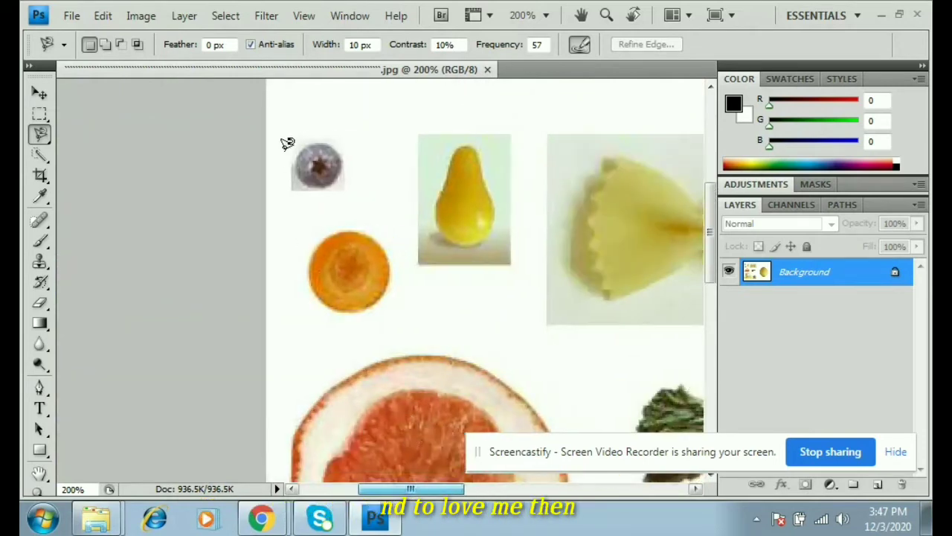
click(316, 144)
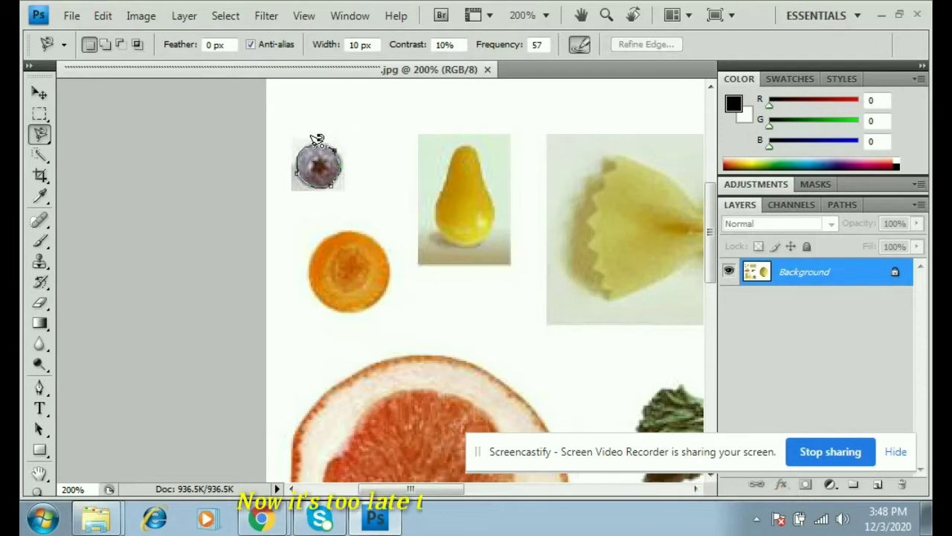
click(317, 141)
right_click(334, 168)
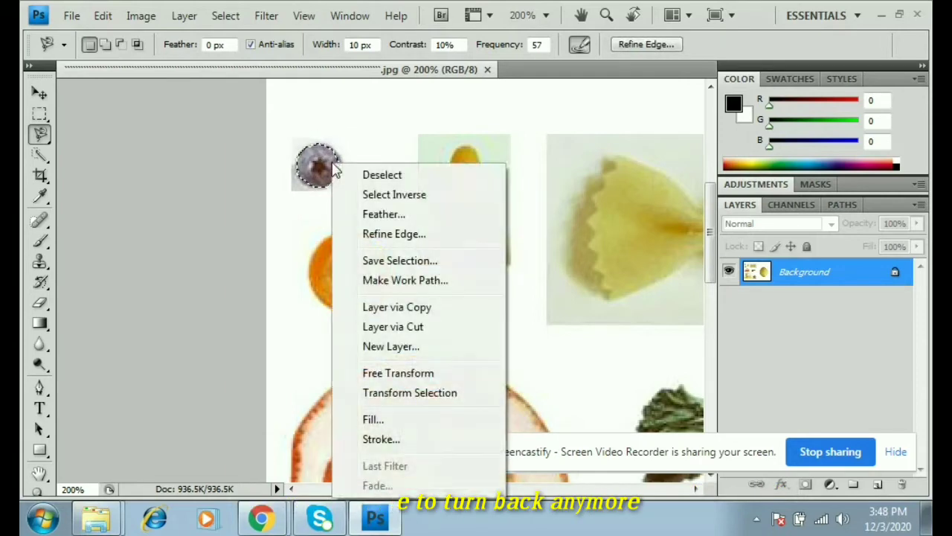
click(403, 309)
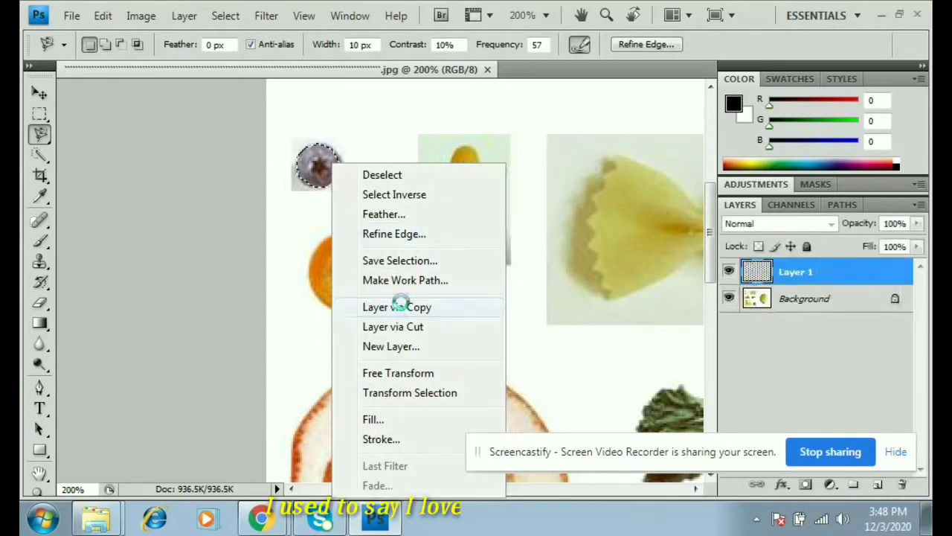
key(Return)
- Name the new layer kalimutaw, then begin outlining the orange slice
double_click(808, 273)
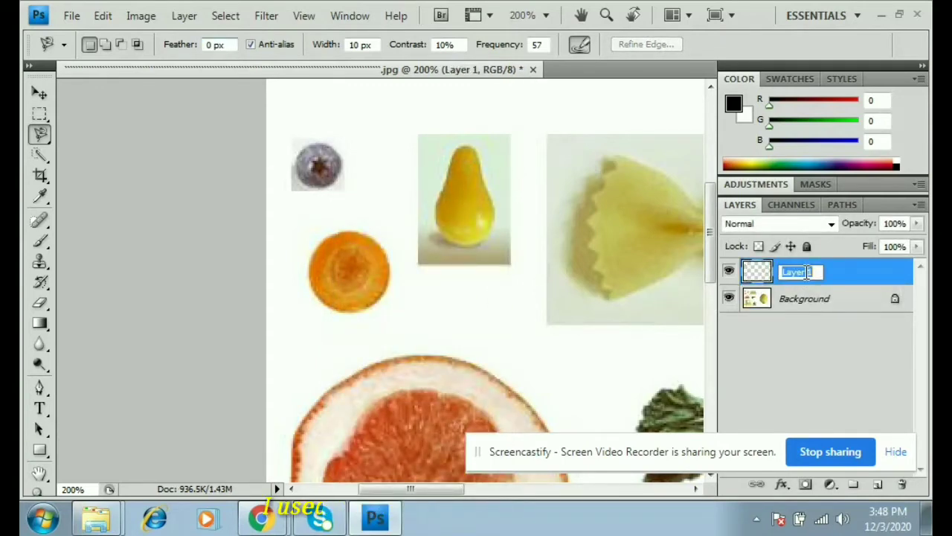
text(k)
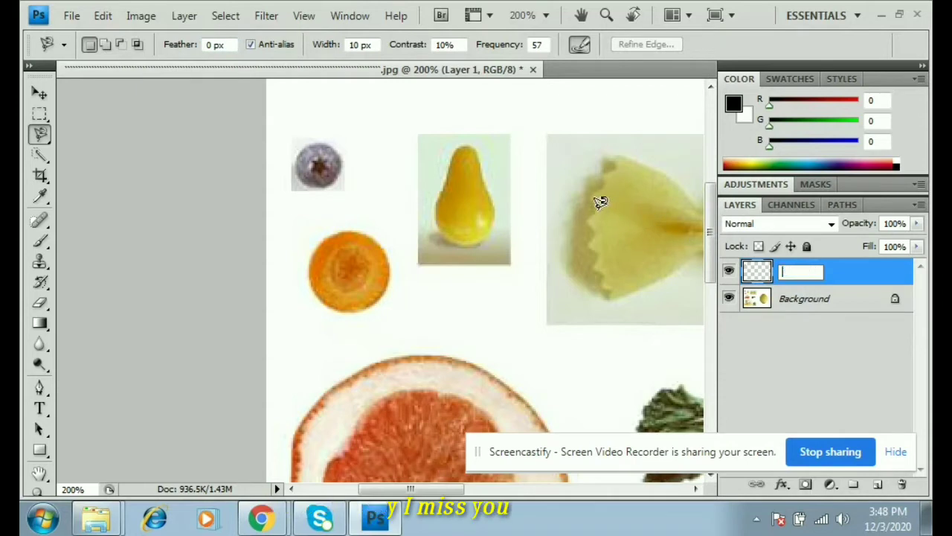
text(alimu)
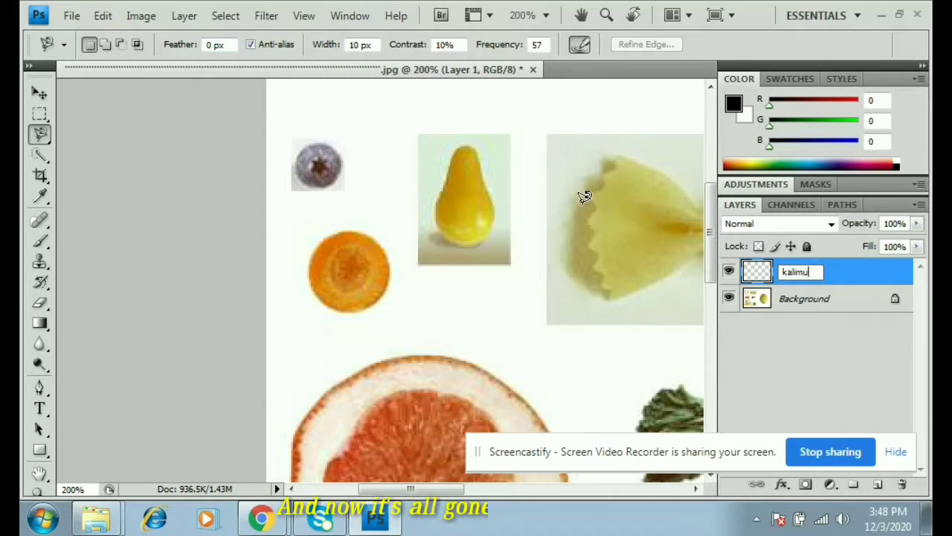
text(taw)
key(Return)
scroll(520, 175, up, 1)
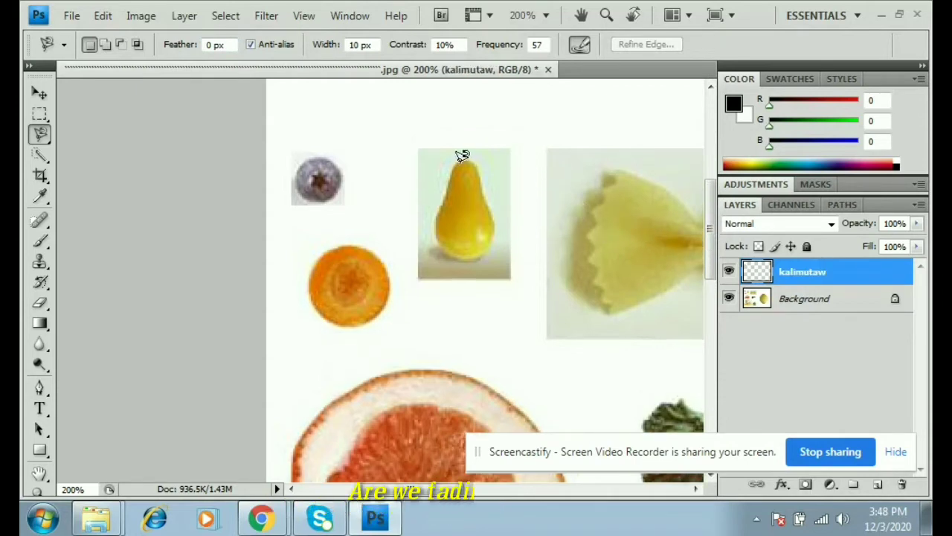
click(328, 250)
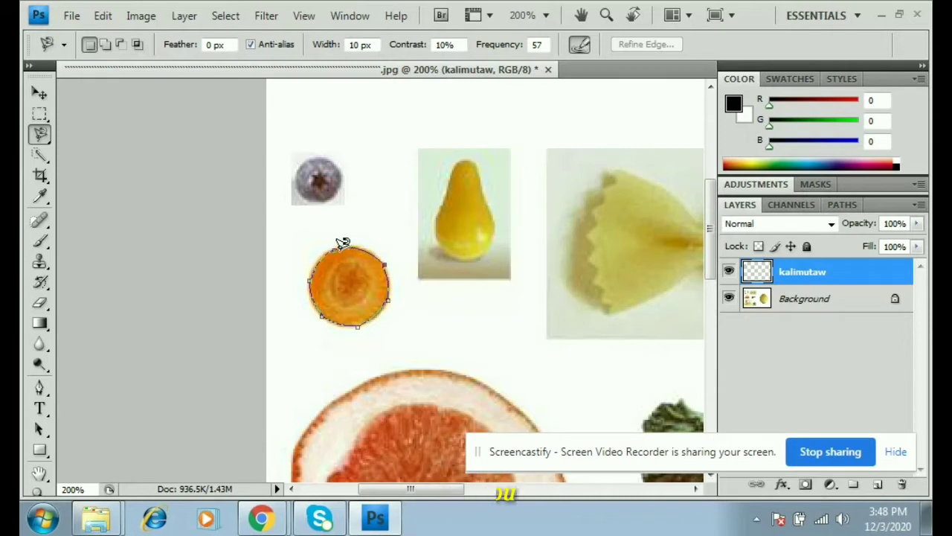
- Close the orange-slice selection and copy it from the Background onto a new layer
click(340, 249)
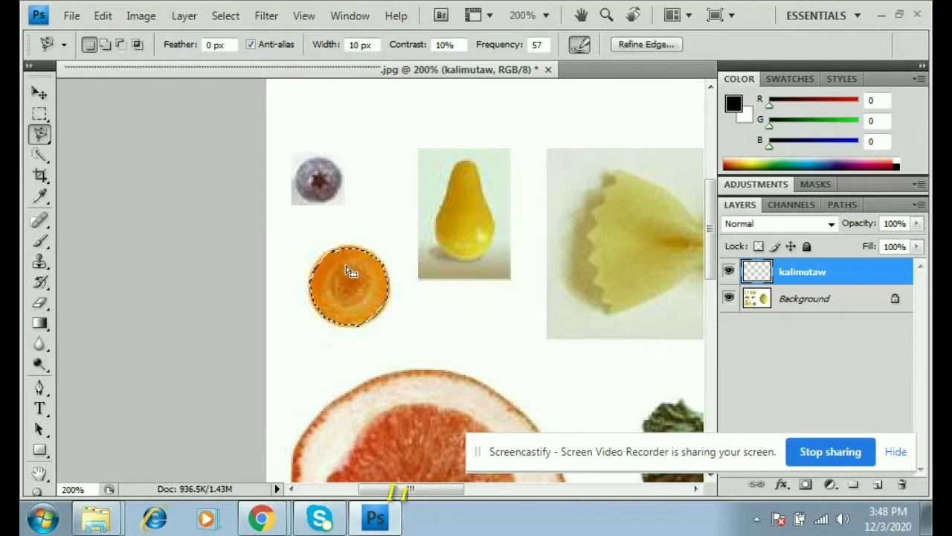
right_click(347, 271)
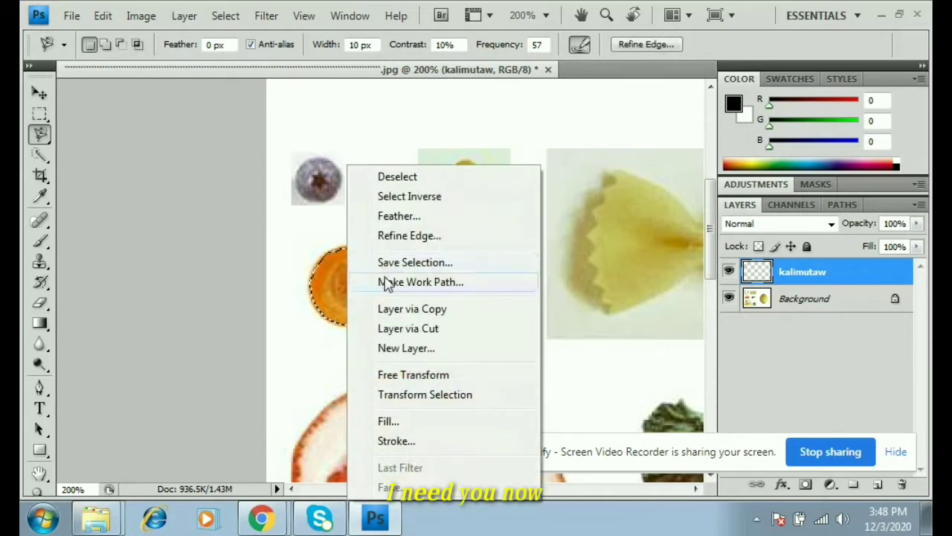
click(759, 300)
click(759, 301)
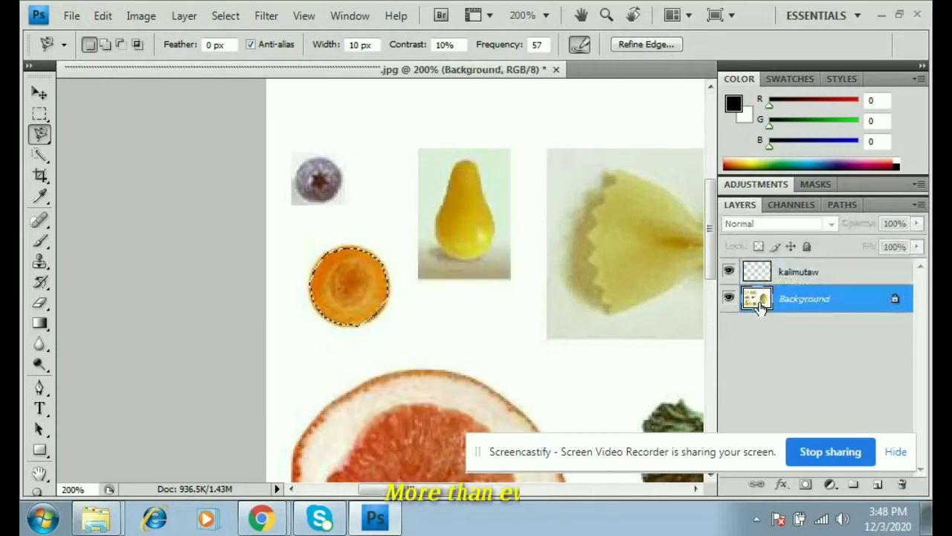
right_click(365, 312)
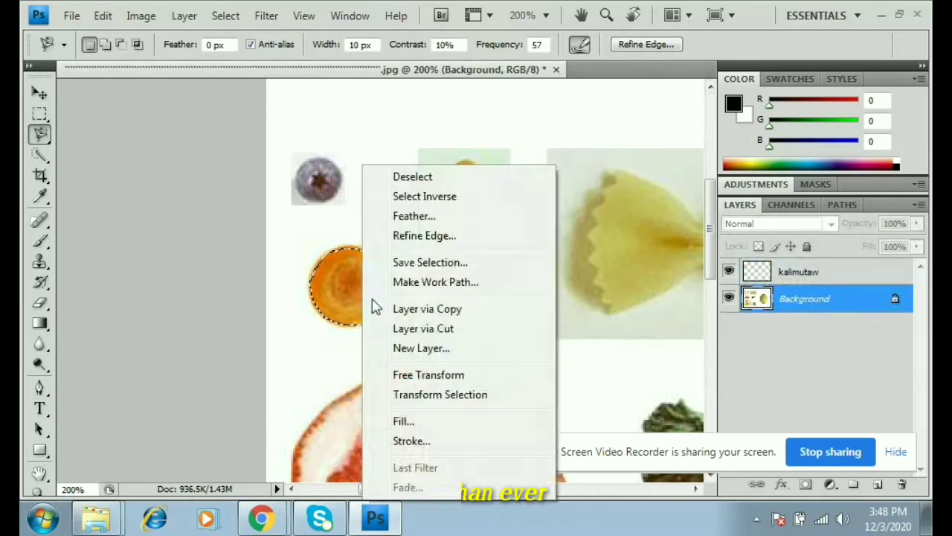
click(442, 308)
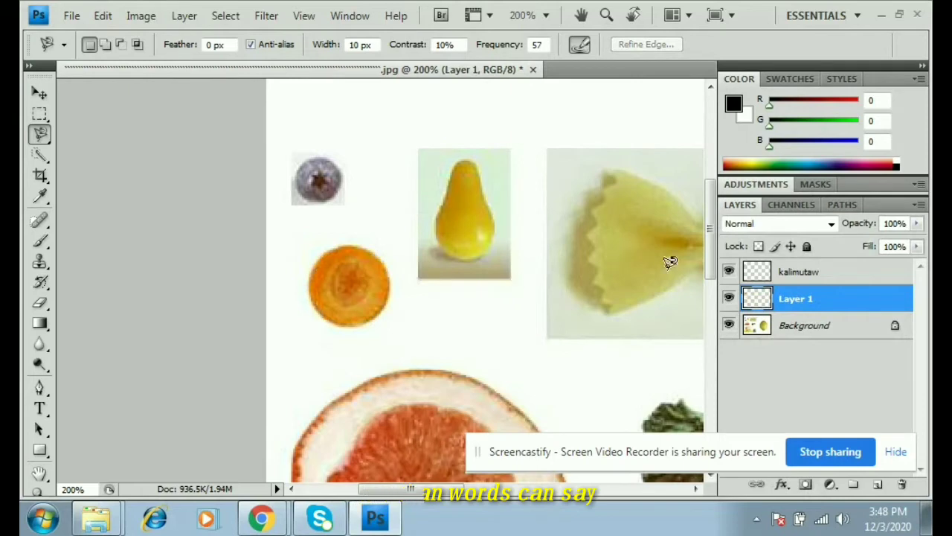
- Rename the new orange-slice layer to mata
double_click(811, 299)
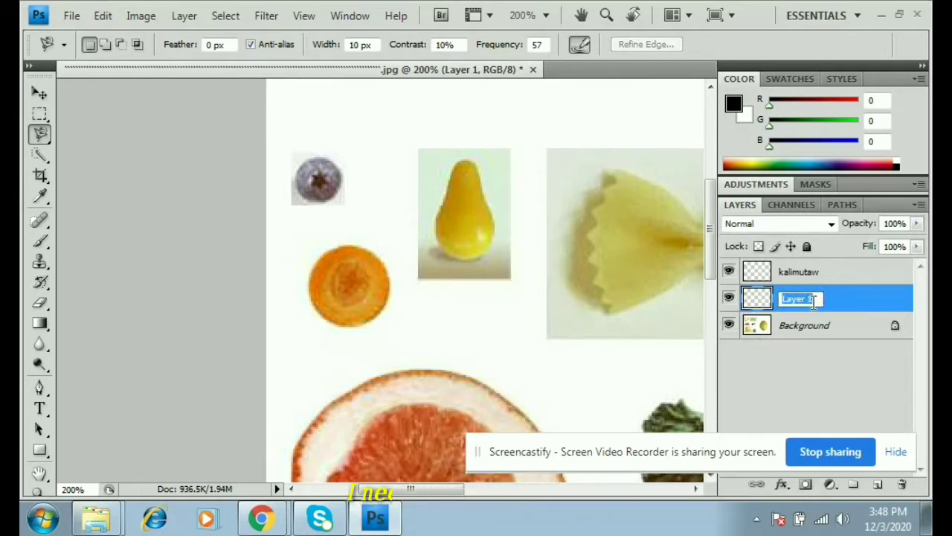
key(BackSpace)
text(mata)
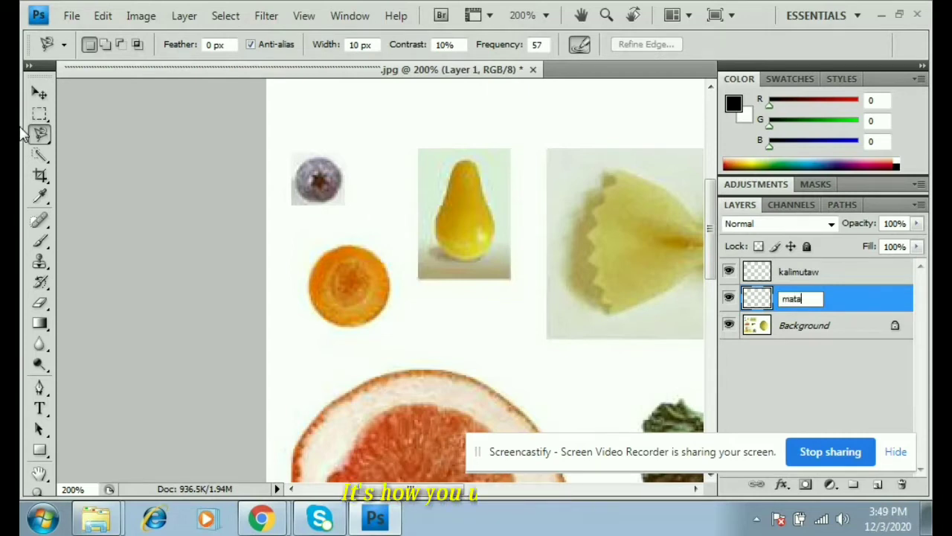
key(Return)
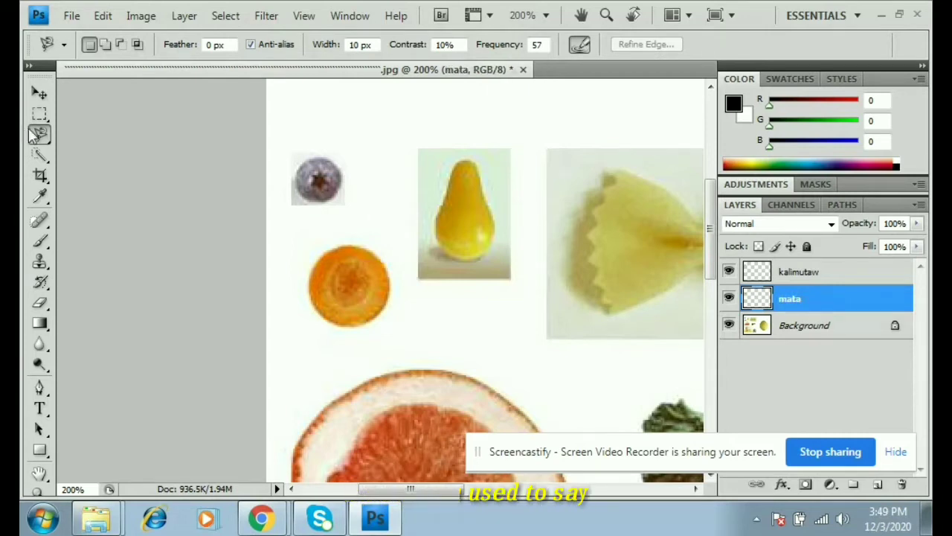
- Outline the yellow pear with the Magnetic Lasso and copy it from the Background onto a new layer
click(456, 170)
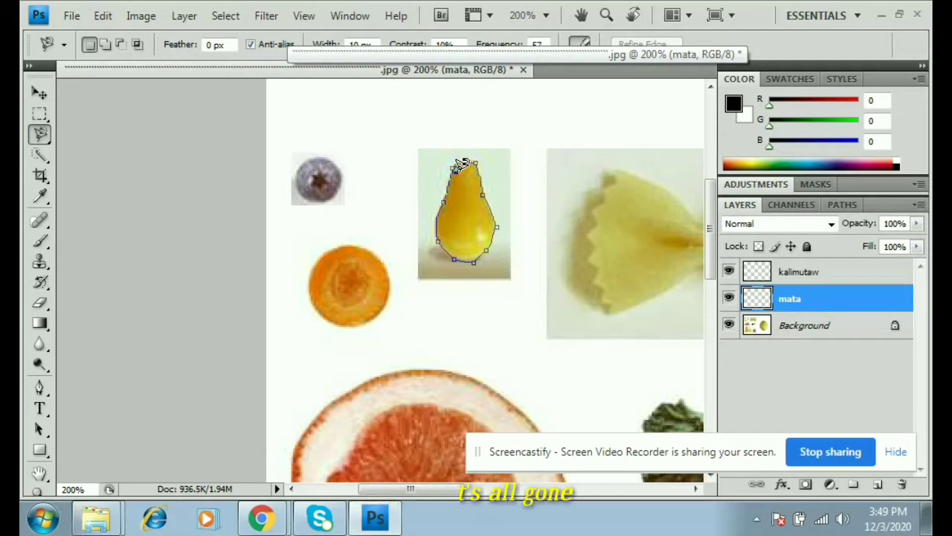
click(463, 162)
right_click(474, 166)
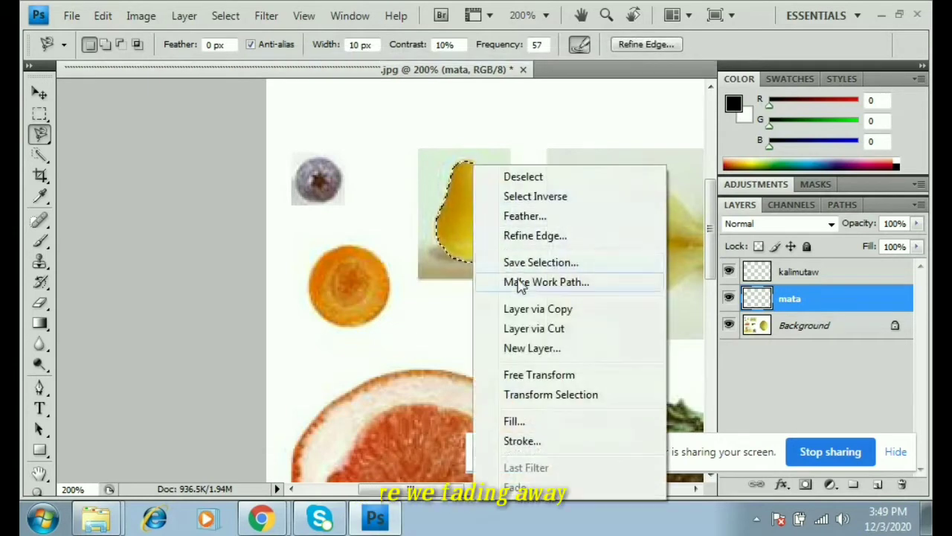
click(748, 317)
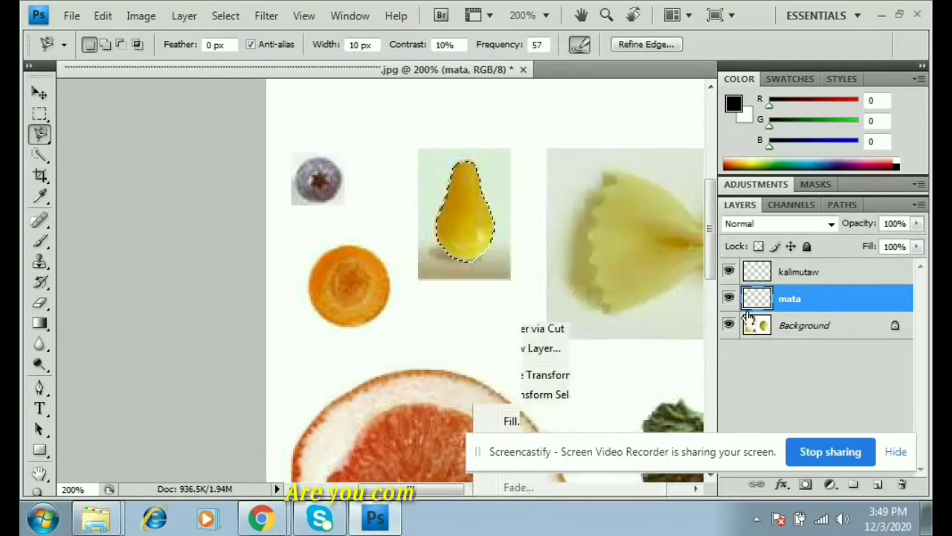
click(788, 325)
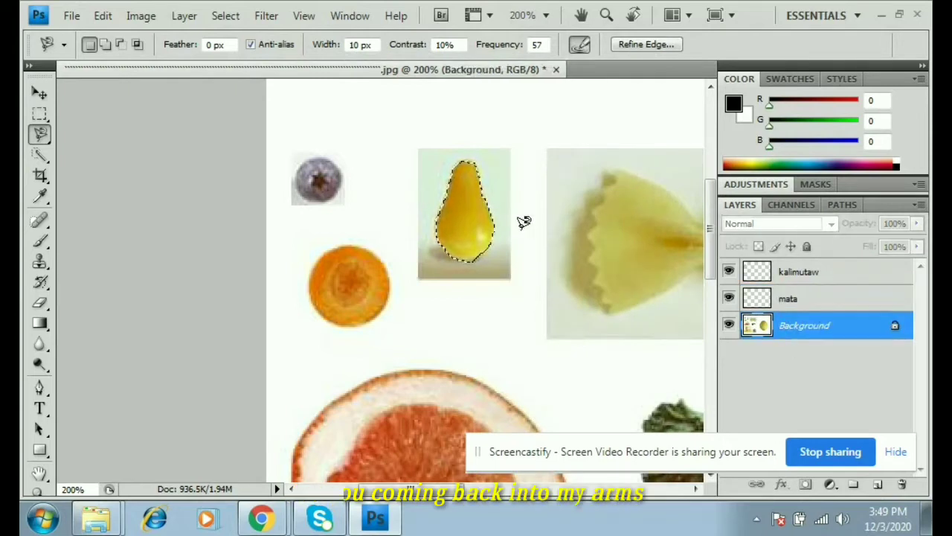
right_click(471, 164)
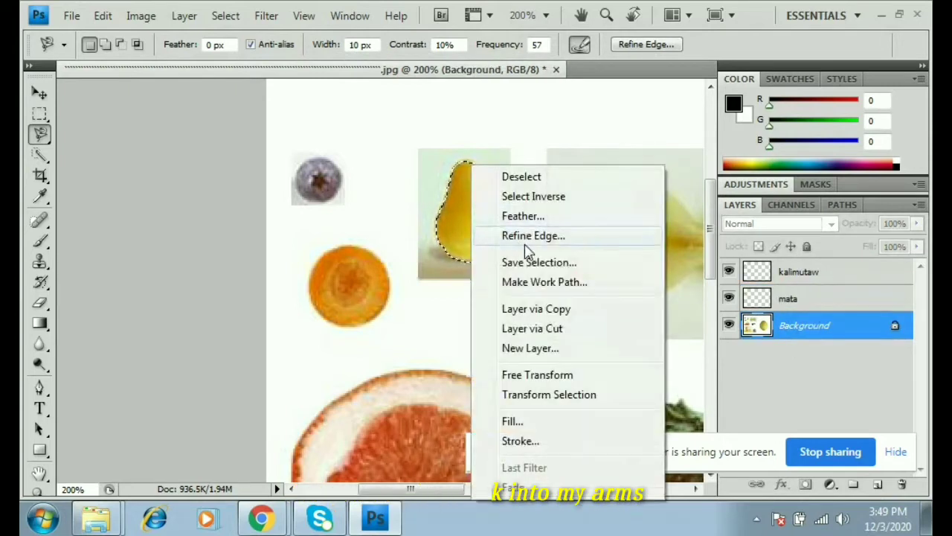
click(551, 309)
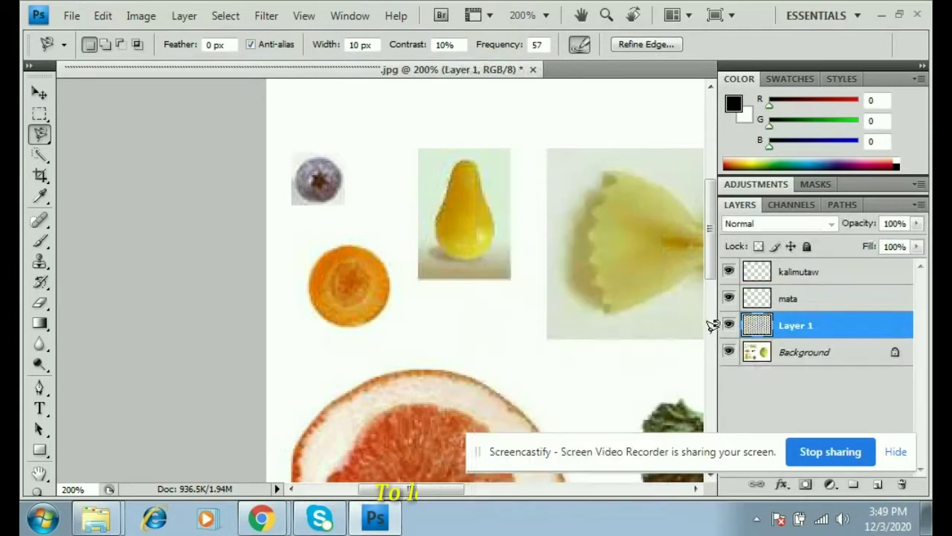
- Rename the new pear layer to ilong
double_click(794, 325)
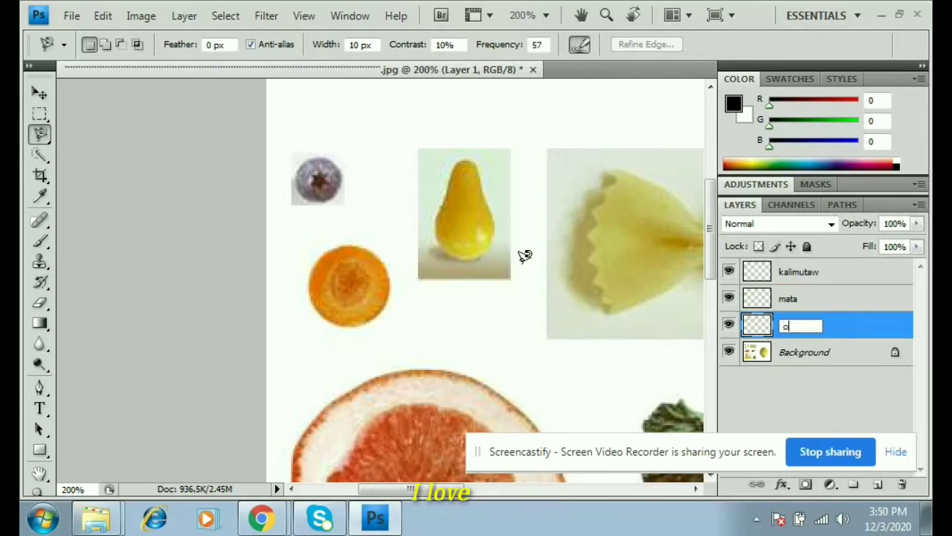
text(ilong)
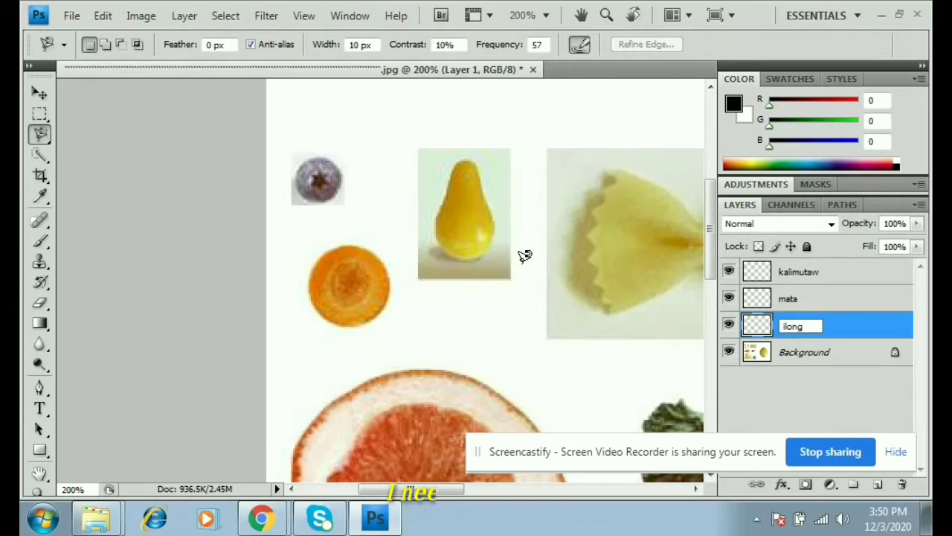
key(Return)
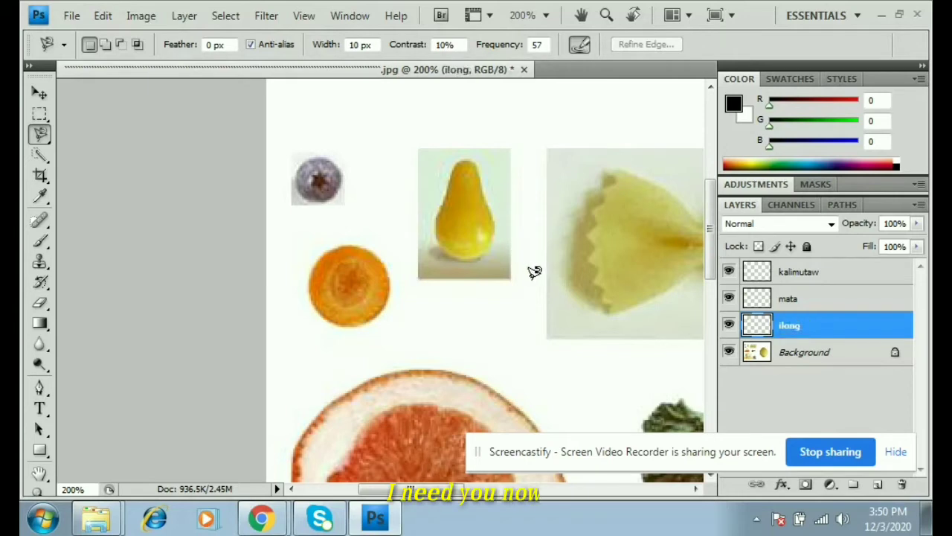
- Trace a closed Magnetic Lasso outline around the grapefruit half
scroll(541, 309, down, 4)
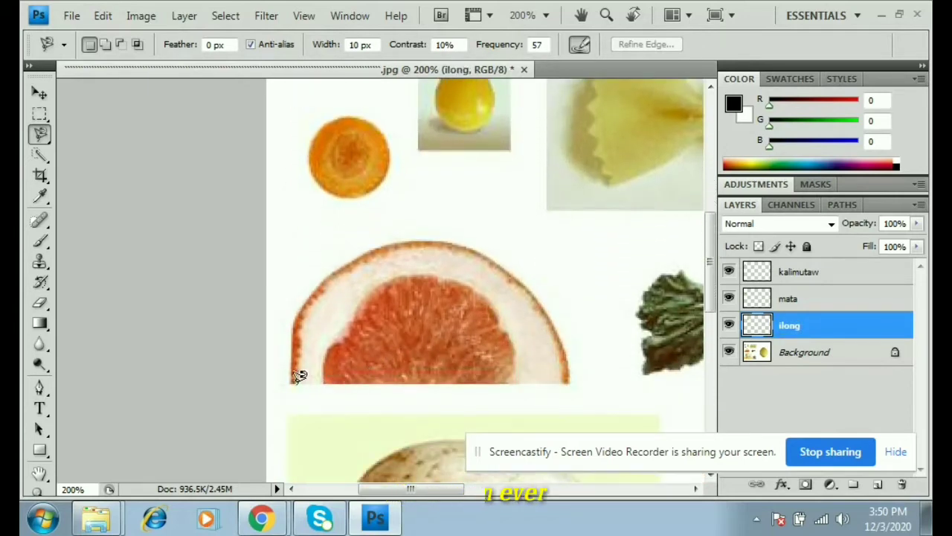
click(293, 382)
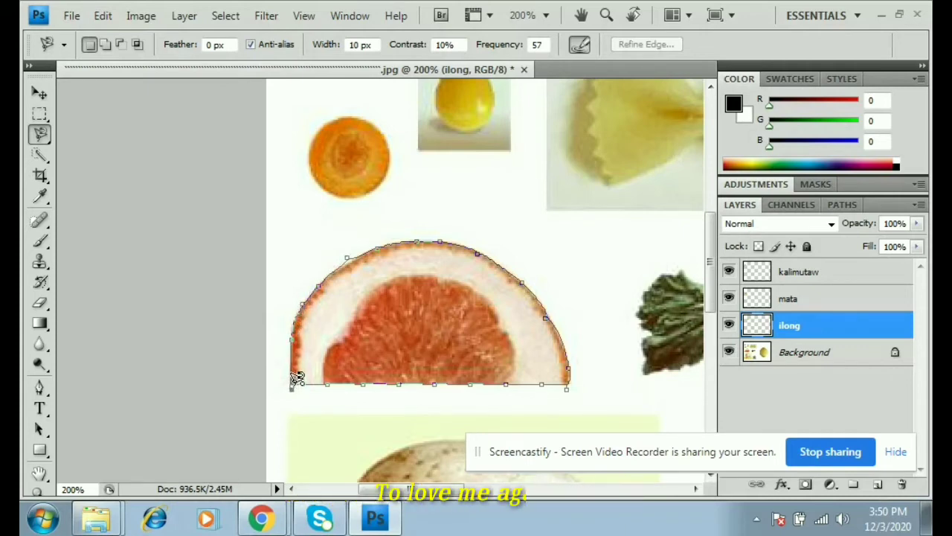
click(292, 384)
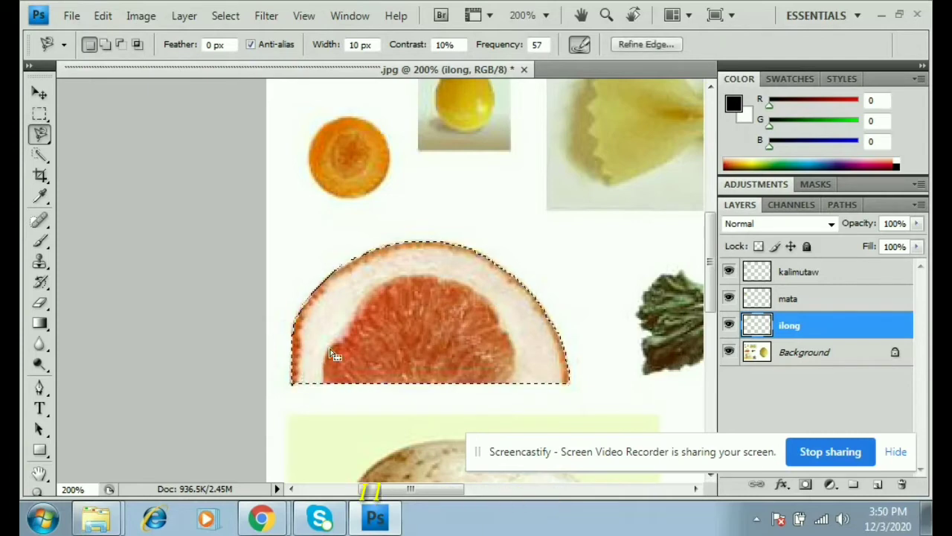
- Copy the grapefruit selection from the Background layer onto a new layer
right_click(331, 348)
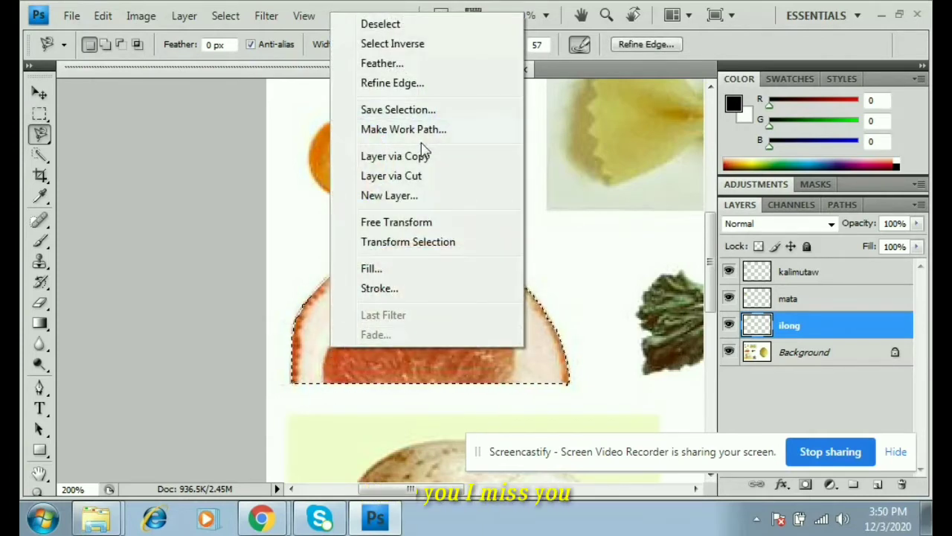
click(826, 353)
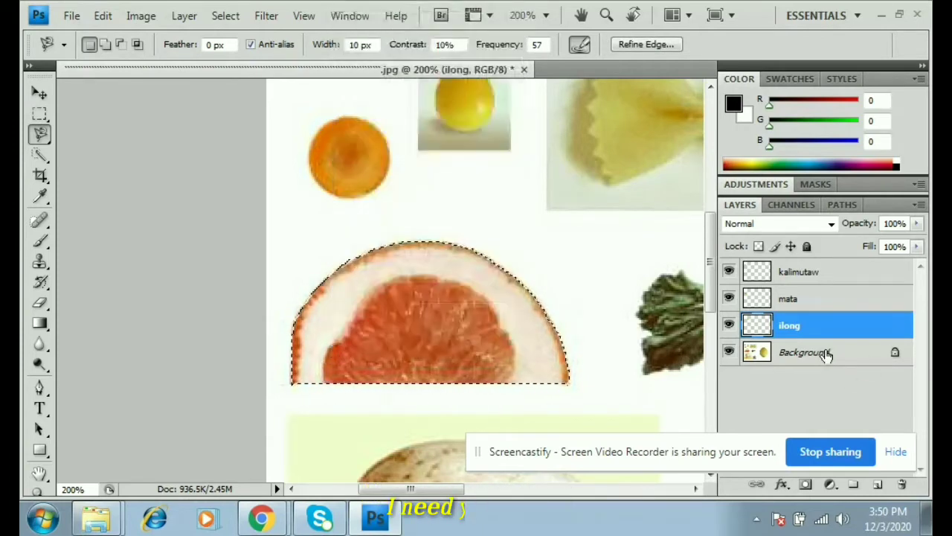
click(826, 353)
right_click(480, 339)
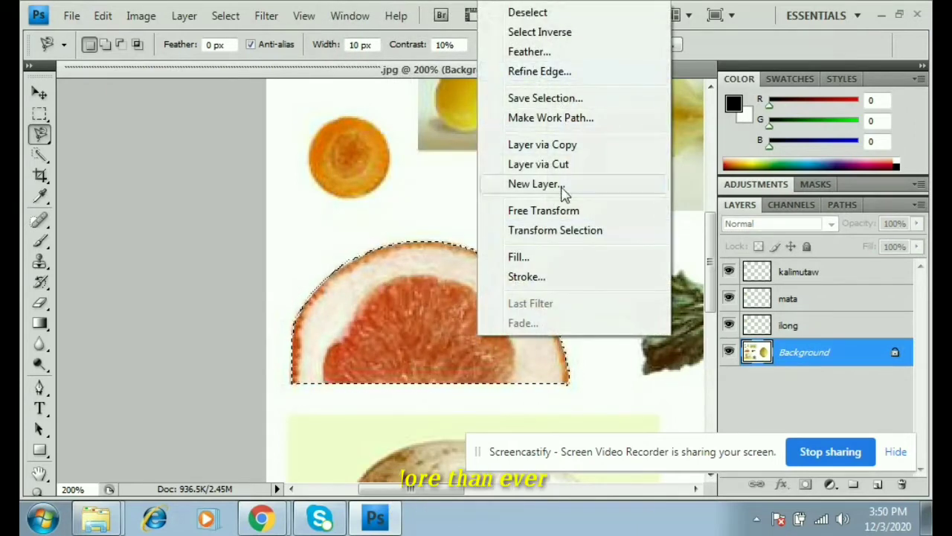
click(557, 145)
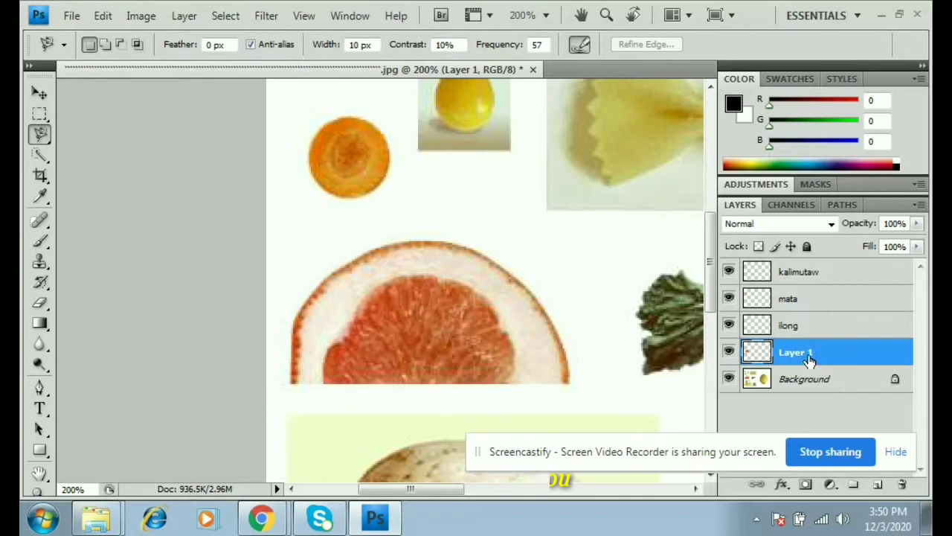
- Rename the new grapefruit layer to ear
double_click(809, 360)
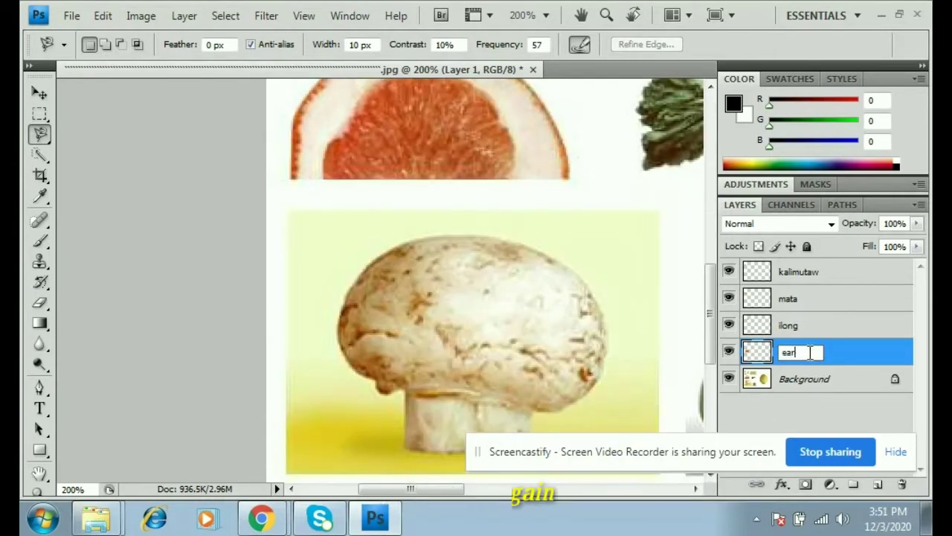
text(ear)
key(Return)
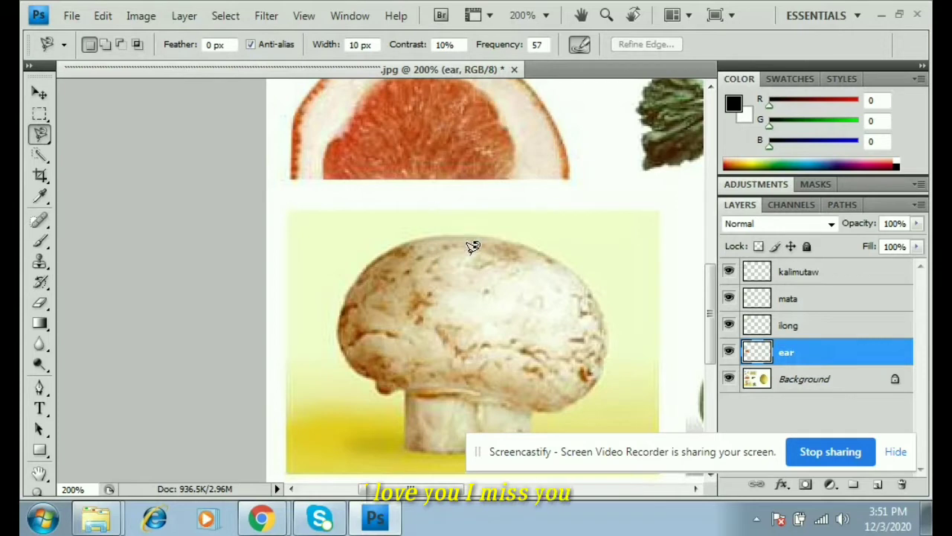
scroll(572, 229, down, 1)
- Close the Magnetic Lasso outline around the leafy greens with the red stem
drag(411, 490, 491, 510)
scroll(168, 224, up, 1)
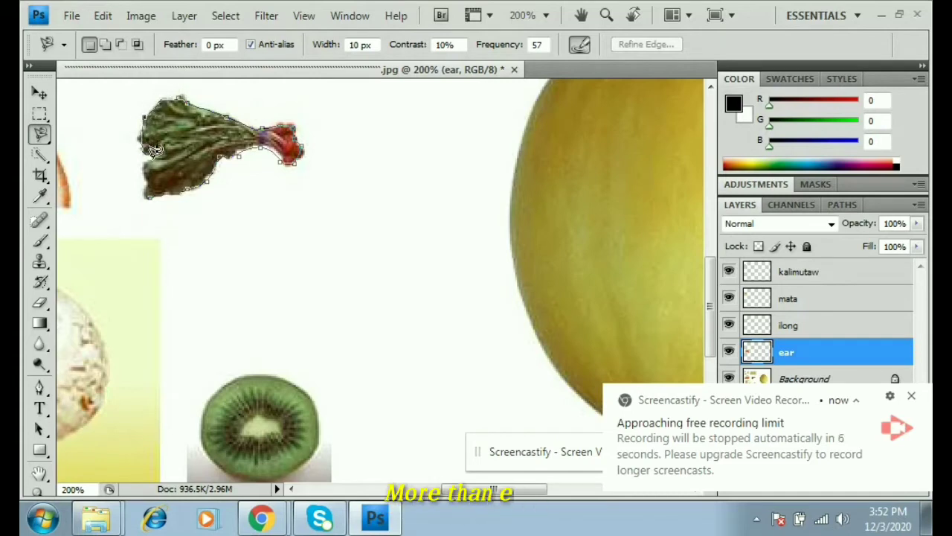
click(149, 192)
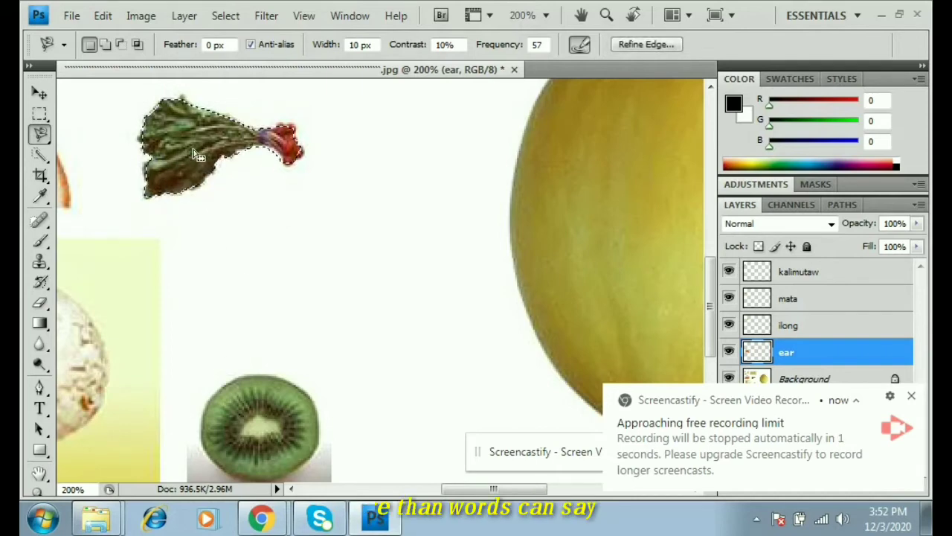
- Copy the greens selection from the Background layer onto a new layer
right_click(200, 153)
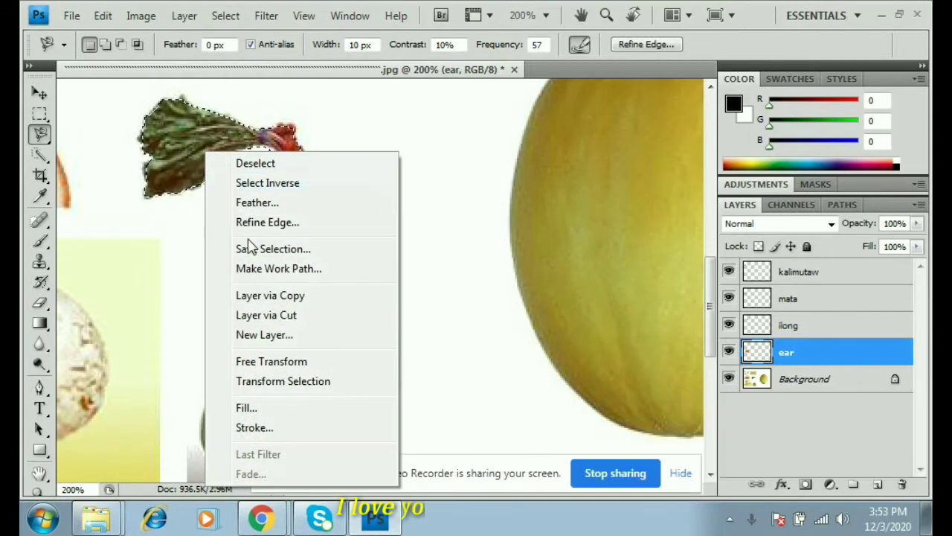
click(836, 386)
click(808, 379)
right_click(231, 160)
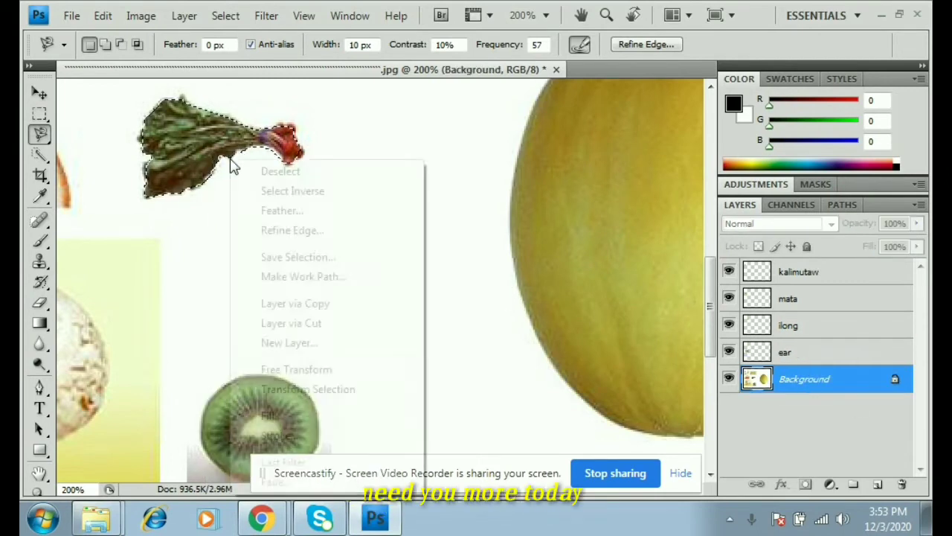
click(313, 304)
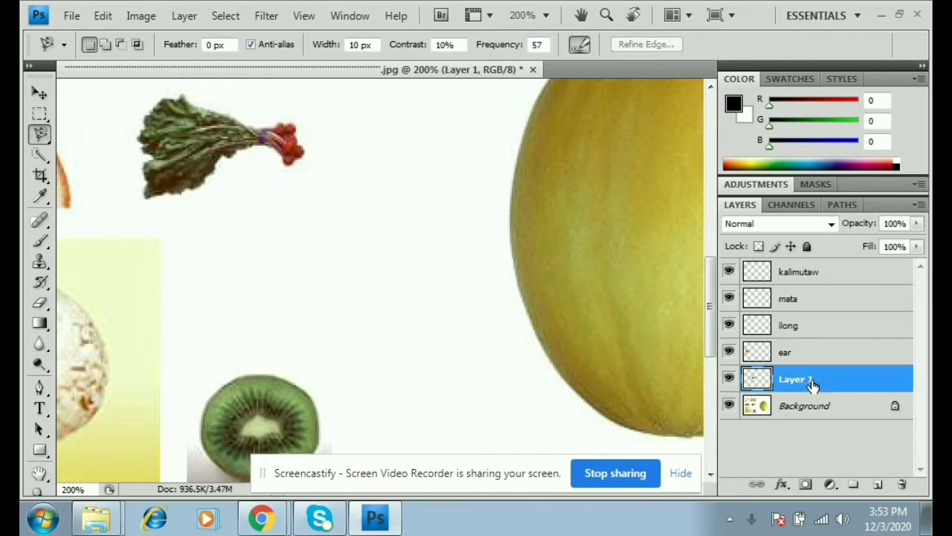
key(Return)
- Rename the new greens layer to k
double_click(799, 381)
key(BackSpace)
text(k)
click(779, 364)
- Finish naming the k layer, then outline the kiwi slice with the Magnetic Lasso
key(i)
key(l)
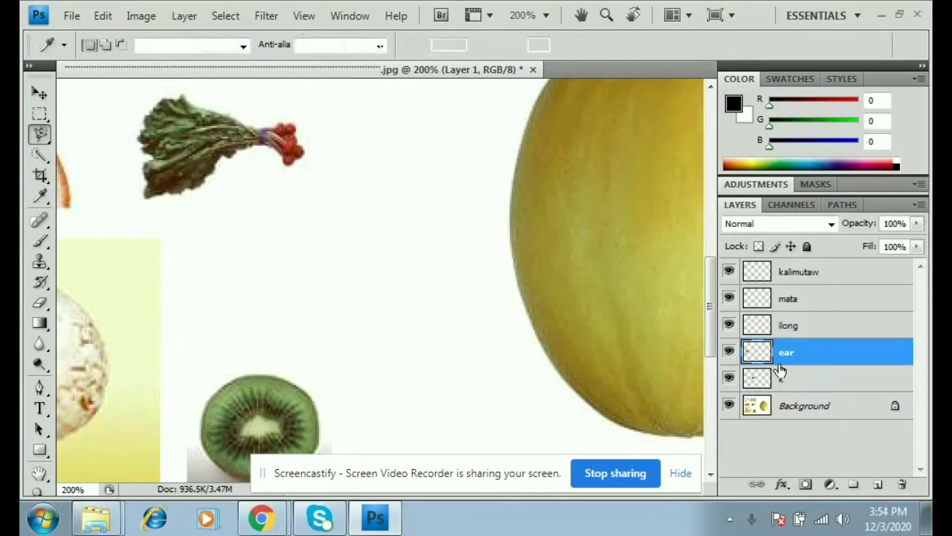
scroll(464, 275, down, 3)
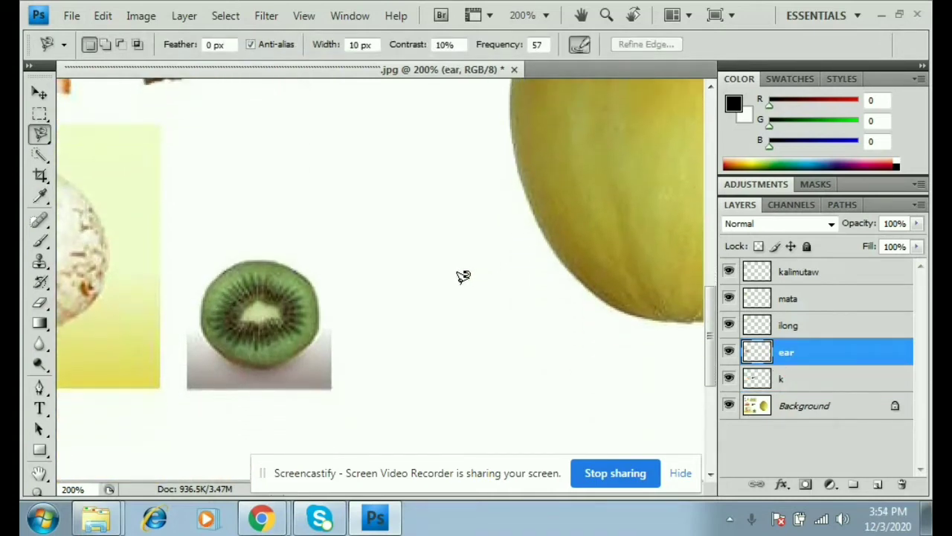
scroll(463, 276, down, 1)
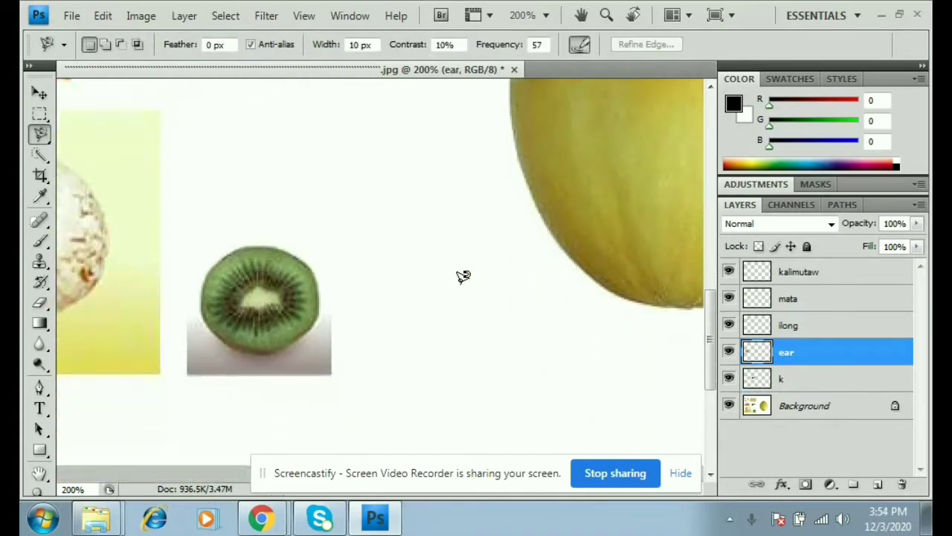
click(226, 261)
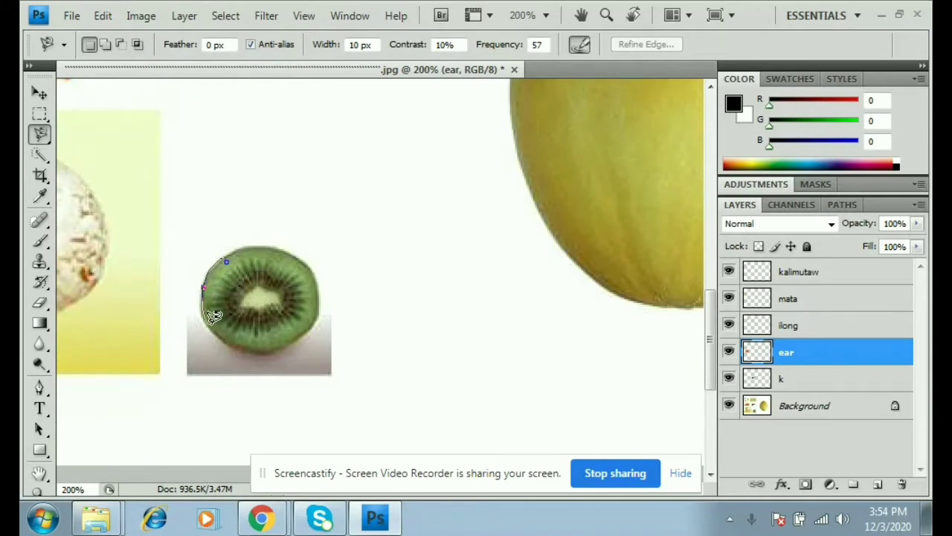
click(210, 324)
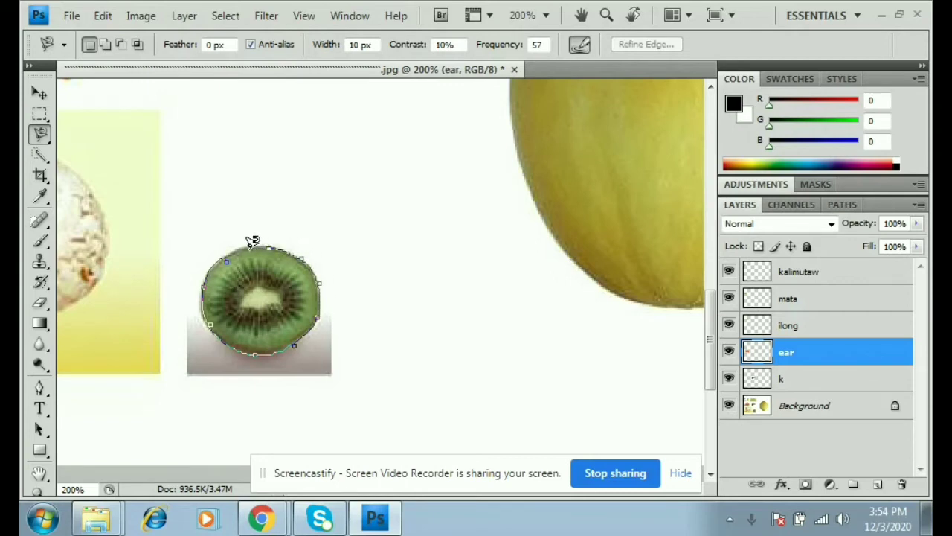
click(224, 258)
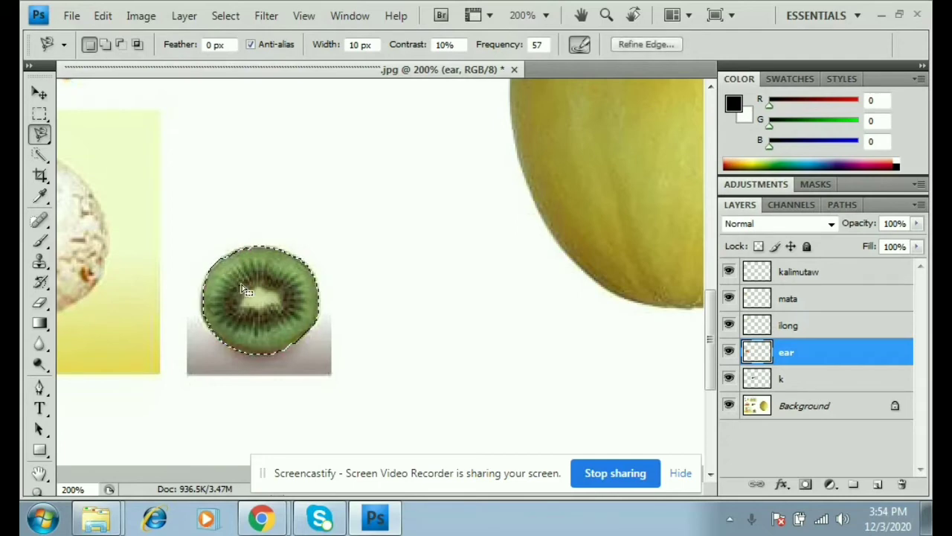
- Copy the kiwi selection from the Background layer onto a new layer
right_click(247, 291)
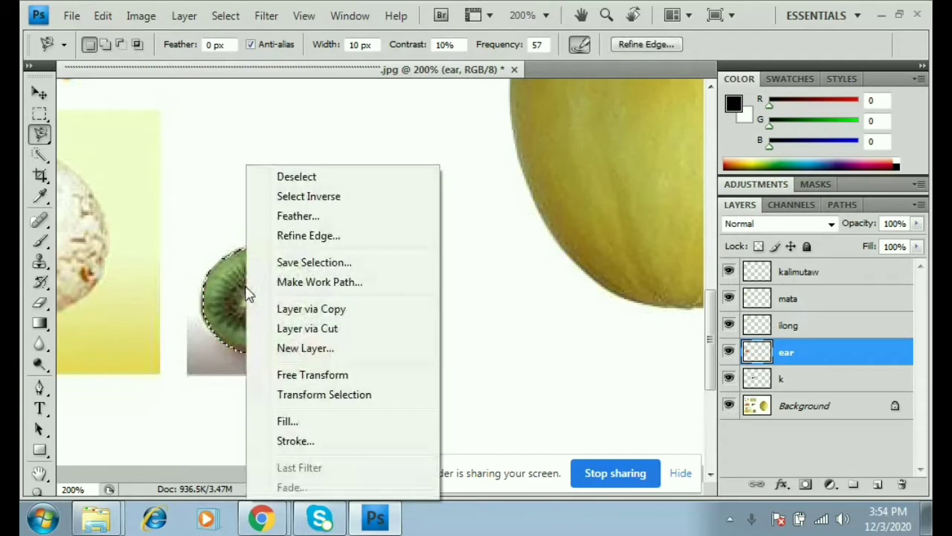
click(845, 411)
click(820, 407)
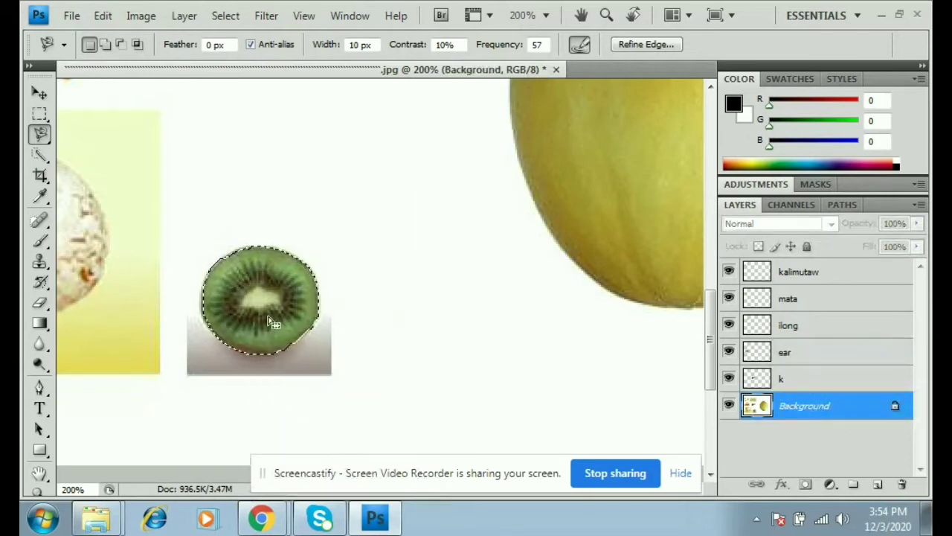
right_click(268, 165)
click(351, 314)
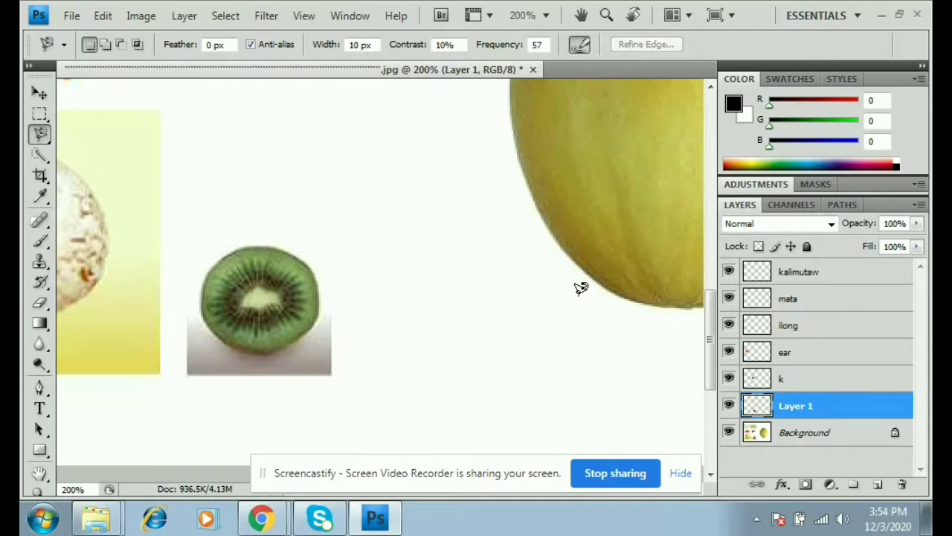
- Rename the new kiwi layer to baba
double_click(800, 405)
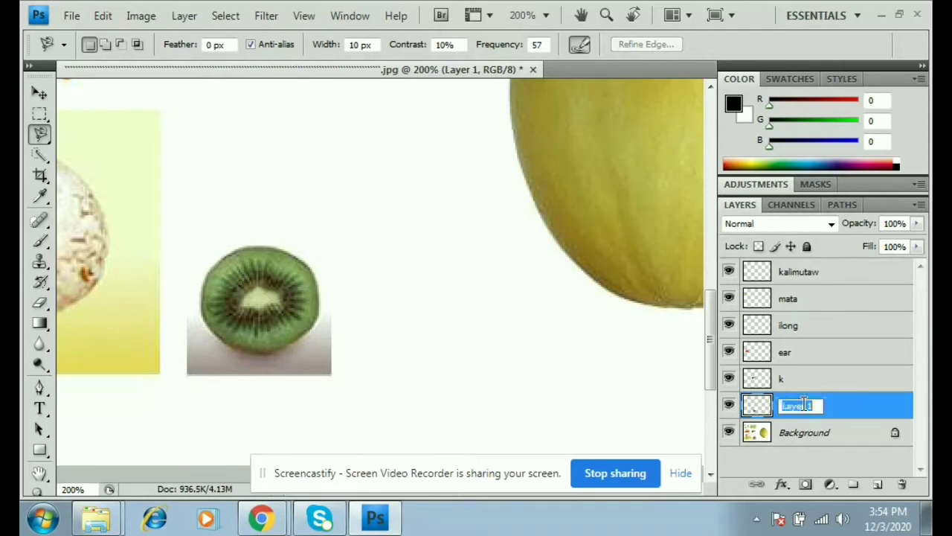
key(BackSpace)
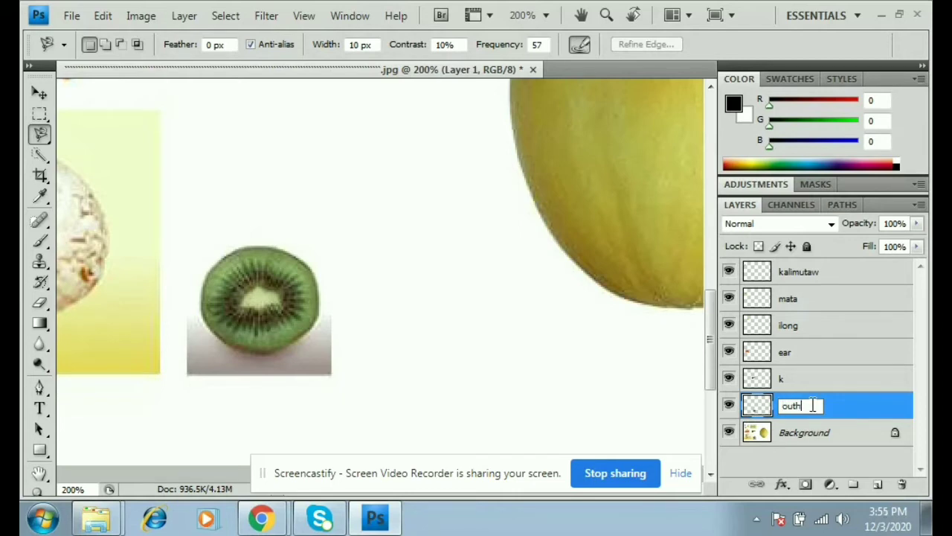
text(baba)
key(Return)
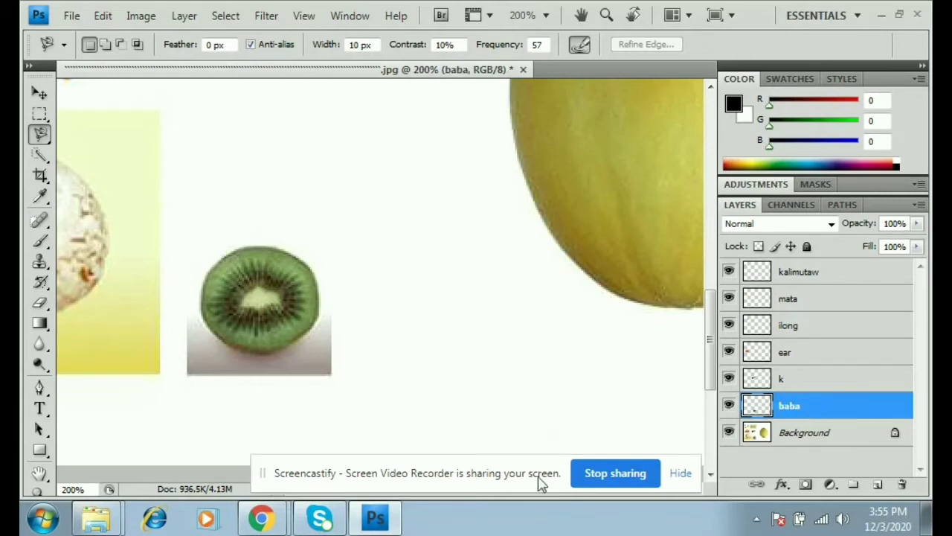
- Scroll to the mushroom and trace around its cap and stem with the Magnetic Lasso
drag(352, 483, 538, 442)
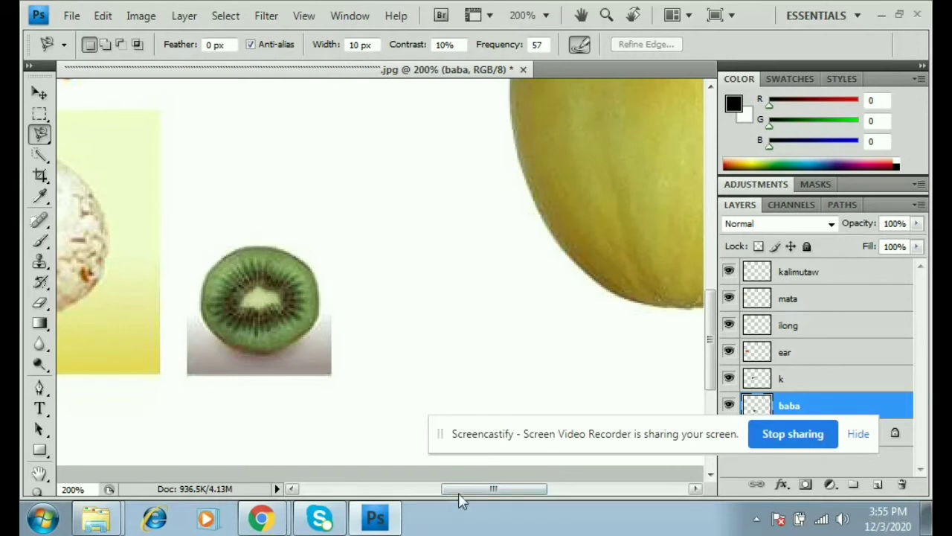
drag(476, 492, 406, 491)
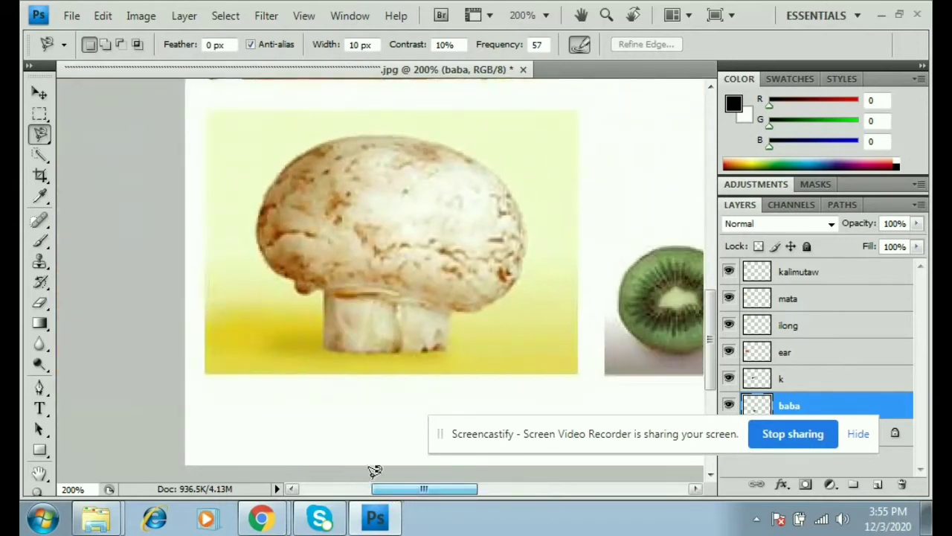
click(325, 291)
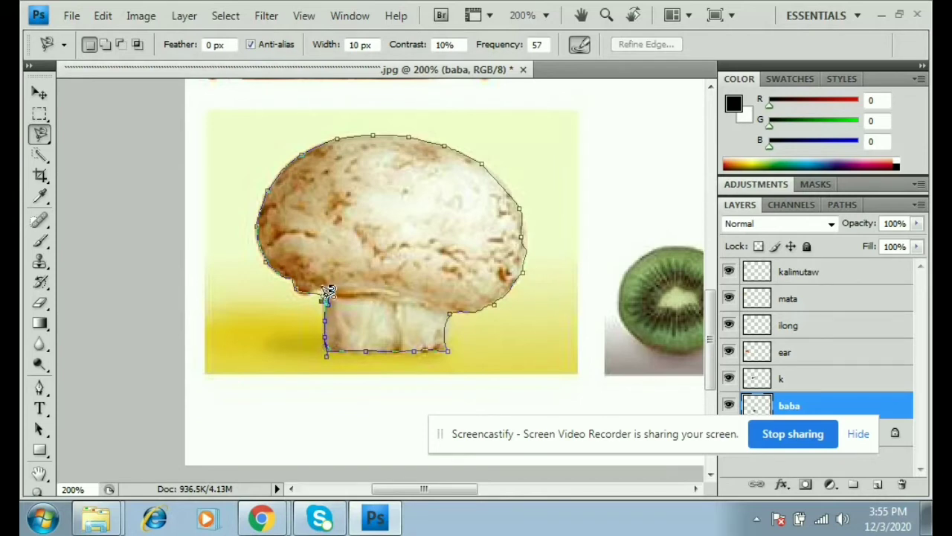
click(332, 293)
- Undo the accidental deselect to restore the mushroom selection
key(ctrl+d)
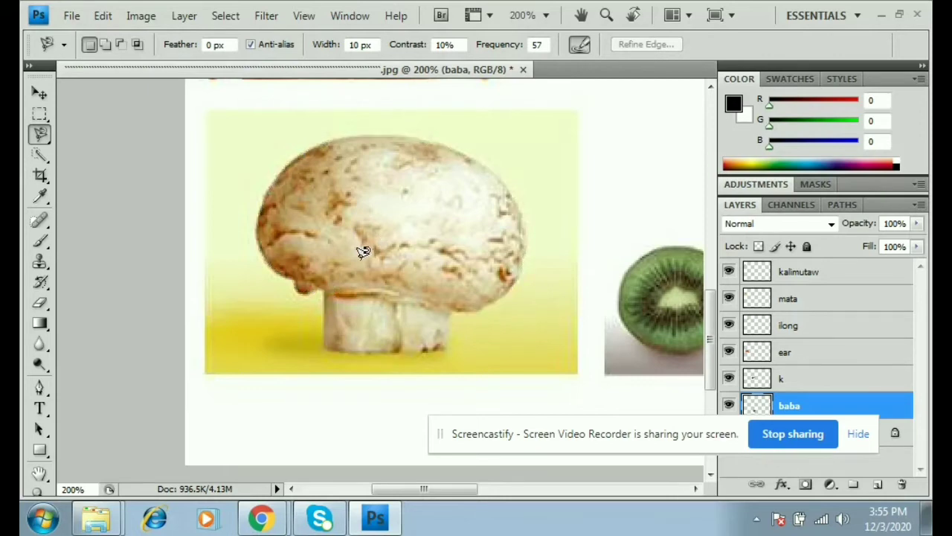
click(103, 16)
click(148, 26)
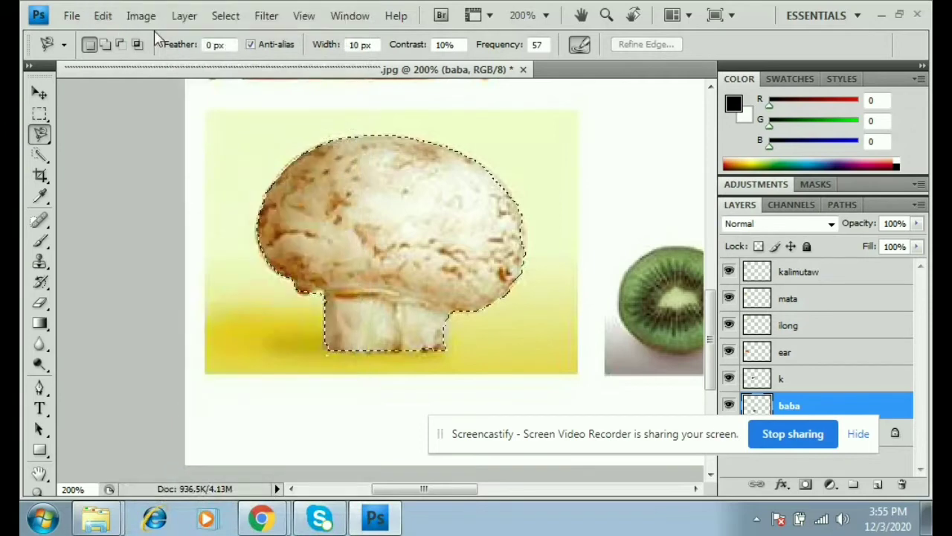
- Copy the mushroom from the Background layer onto a new layer and clear its name
right_click(409, 223)
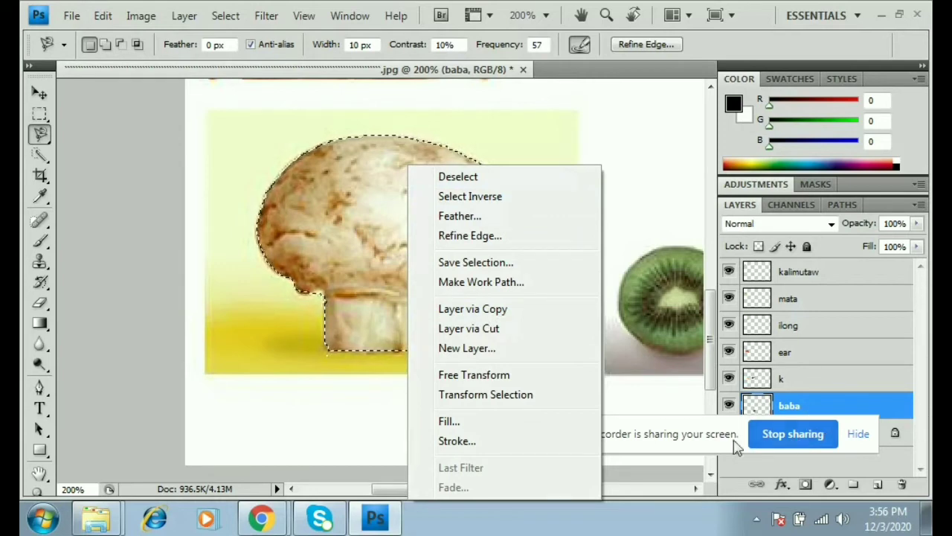
drag(689, 431, 636, 521)
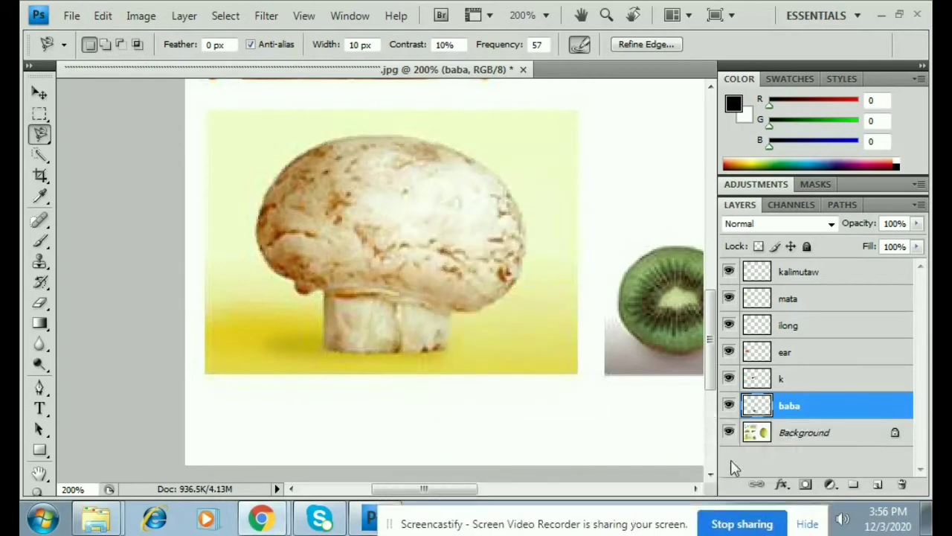
click(797, 438)
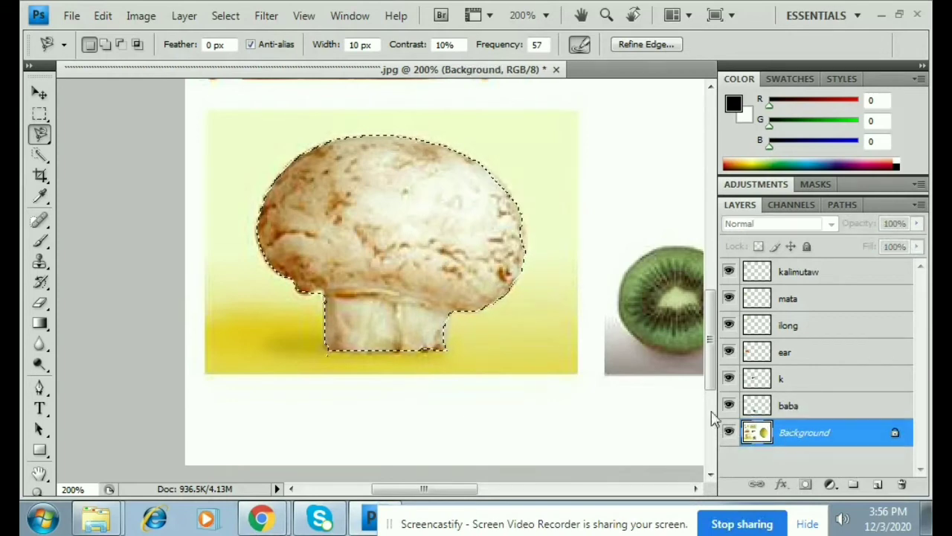
right_click(372, 224)
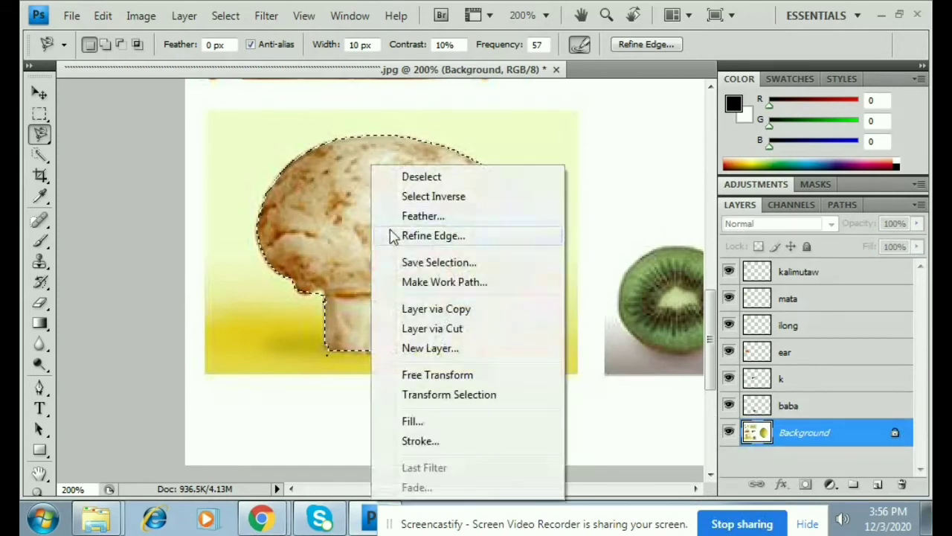
click(439, 309)
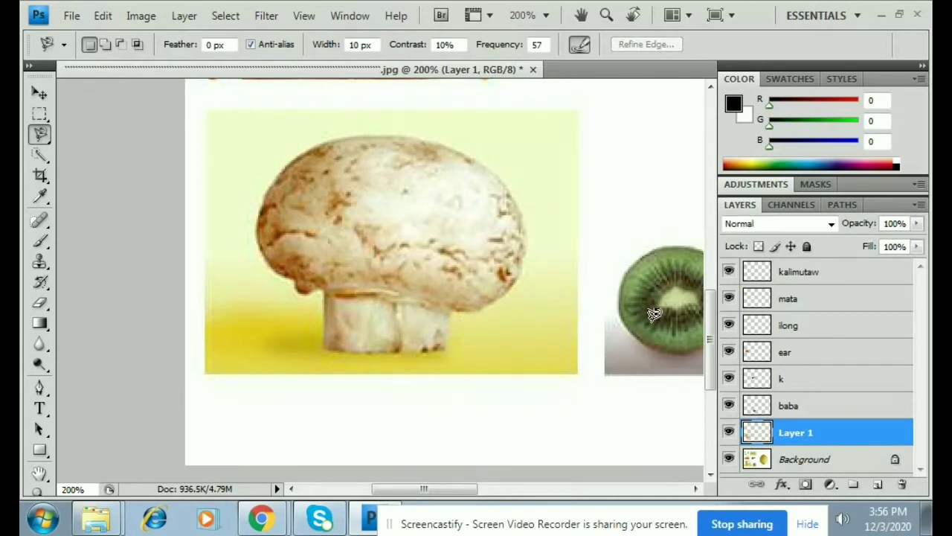
double_click(805, 433)
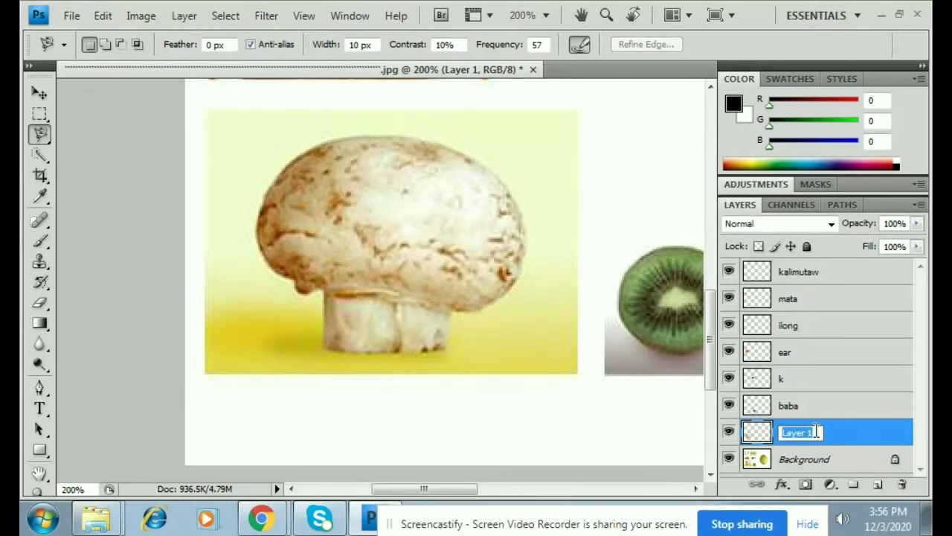
key(BackSpace)
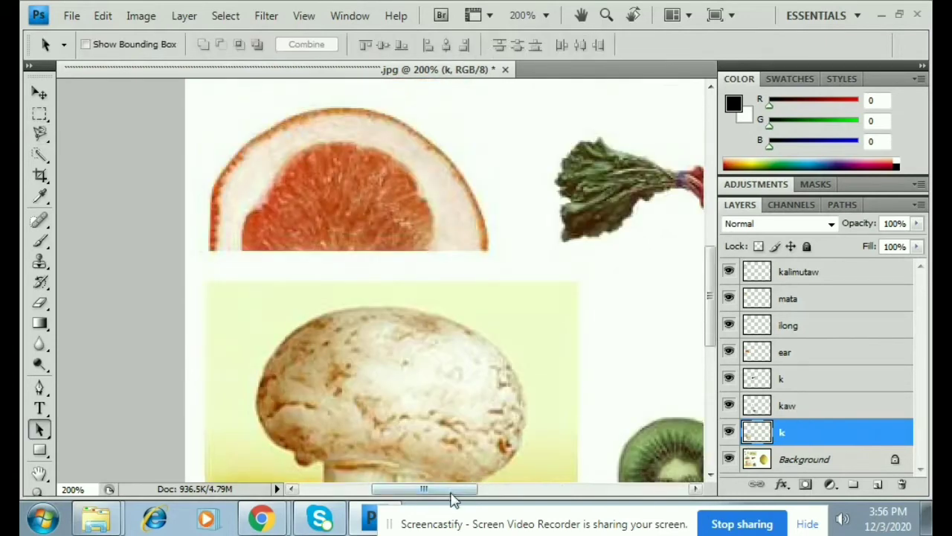
- Zoom out to 100% and start tracing the melon with the Magnetic Lasso
drag(452, 499, 586, 499)
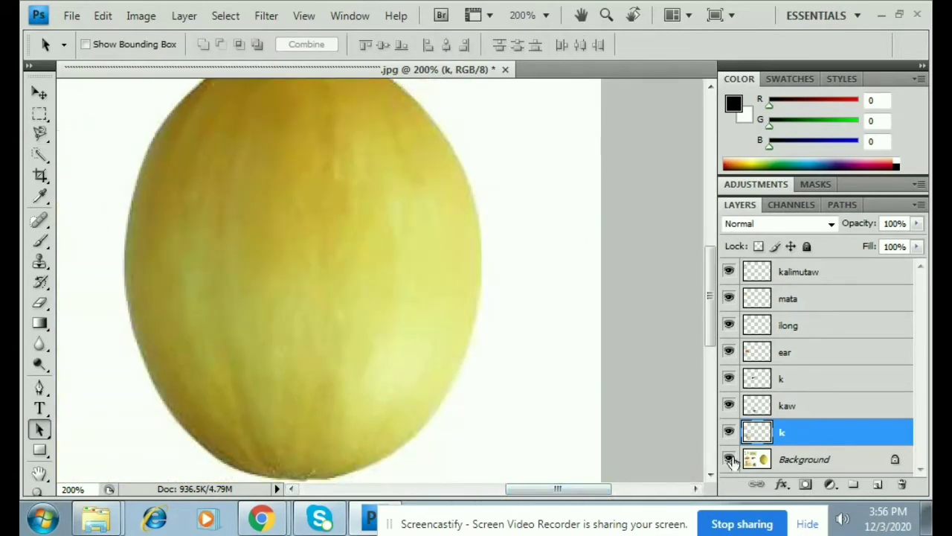
key(ctrl+minus)
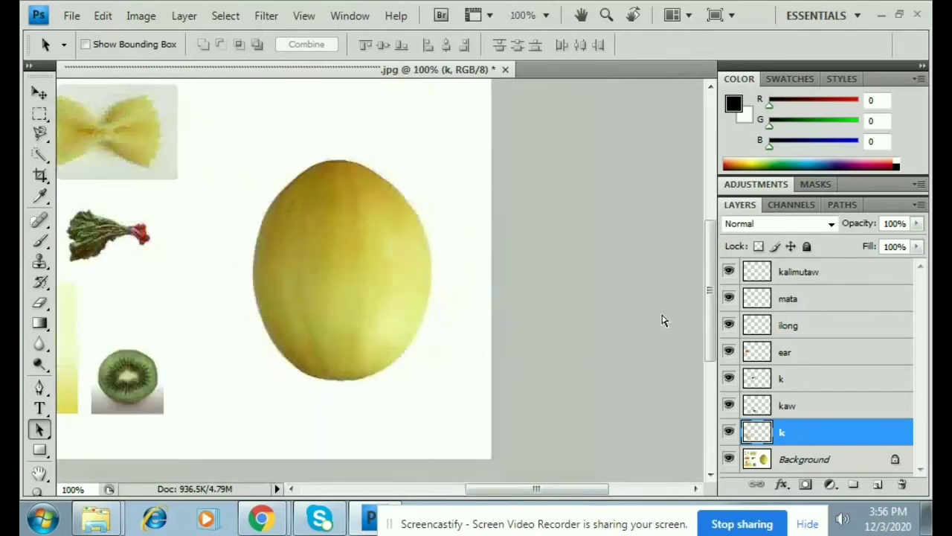
scroll(548, 389, up, 3)
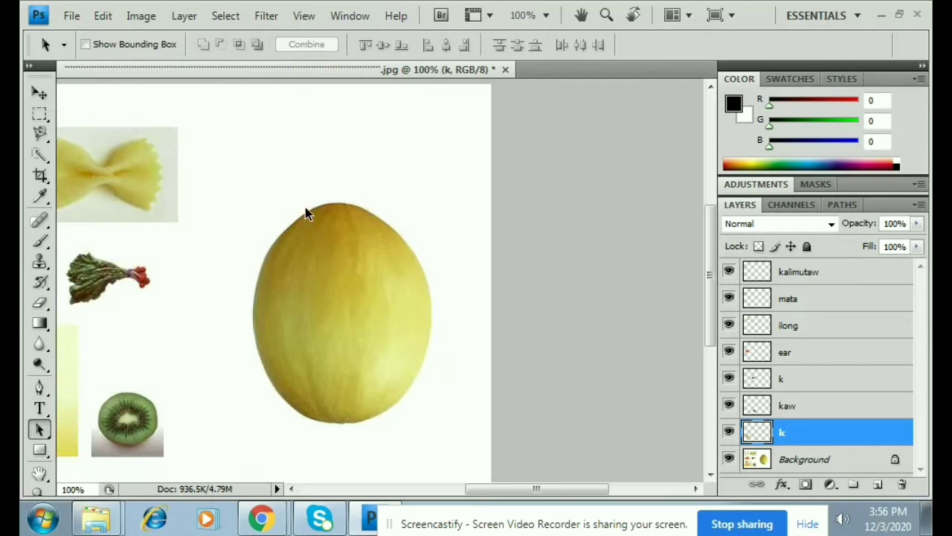
click(40, 132)
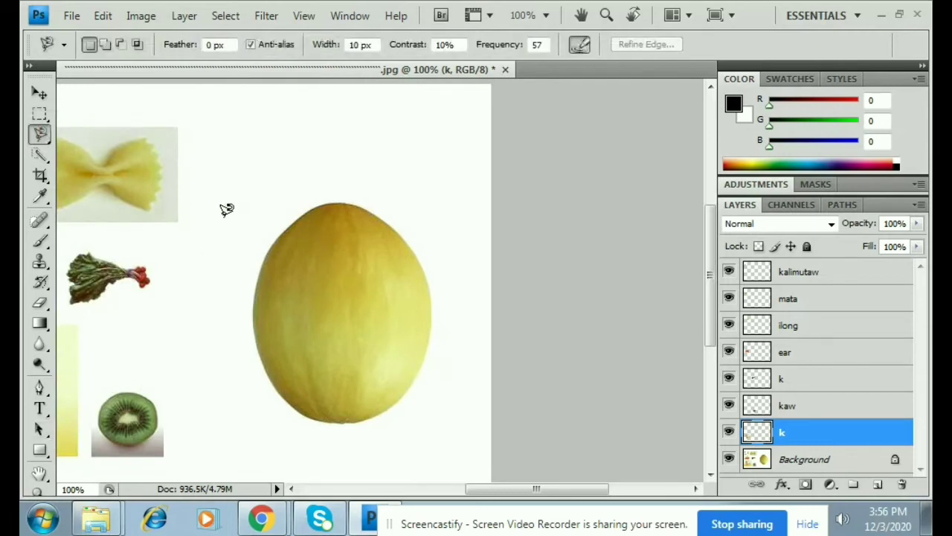
click(324, 205)
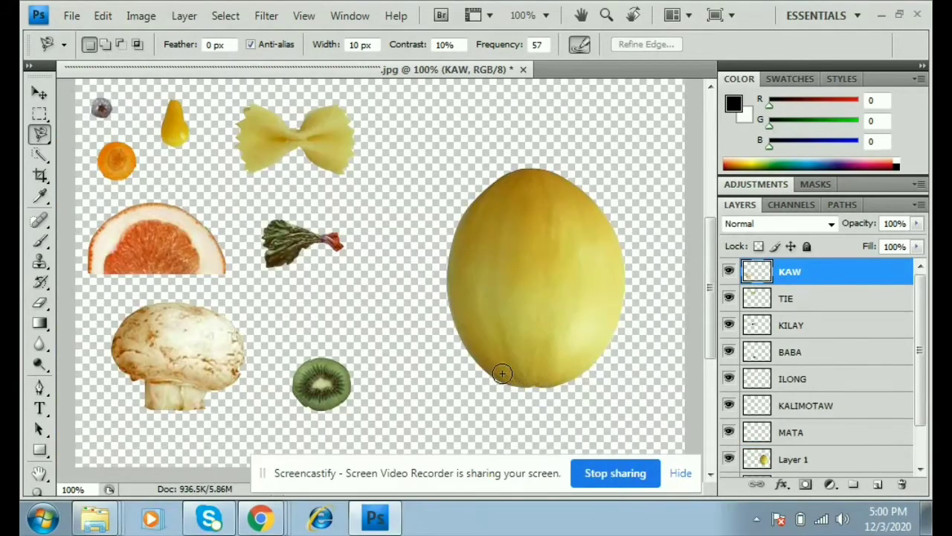
- Move the MATA orange slice onto the melon as an eye and Alt-drag a copy for the second eye
click(41, 92)
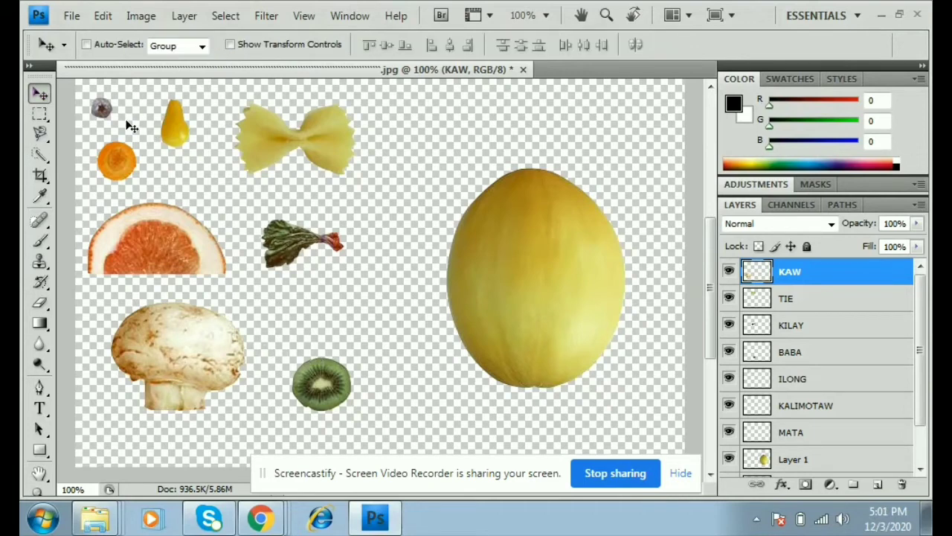
drag(135, 165, 154, 186)
scroll(847, 400, down, 2)
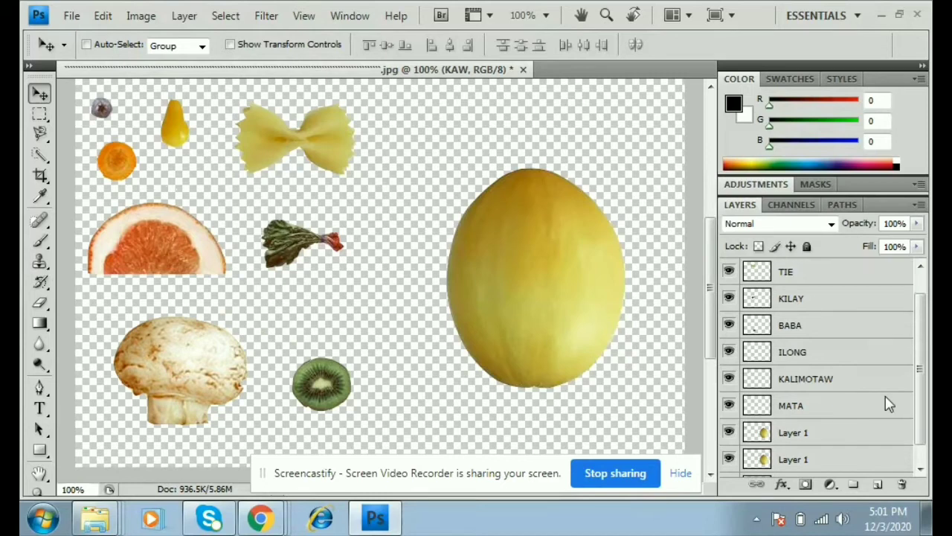
click(777, 385)
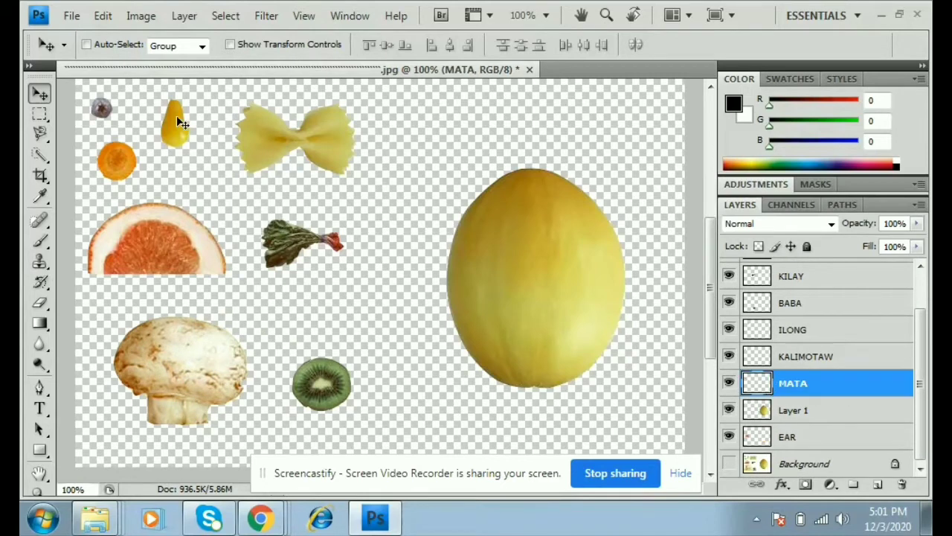
drag(127, 158, 499, 243)
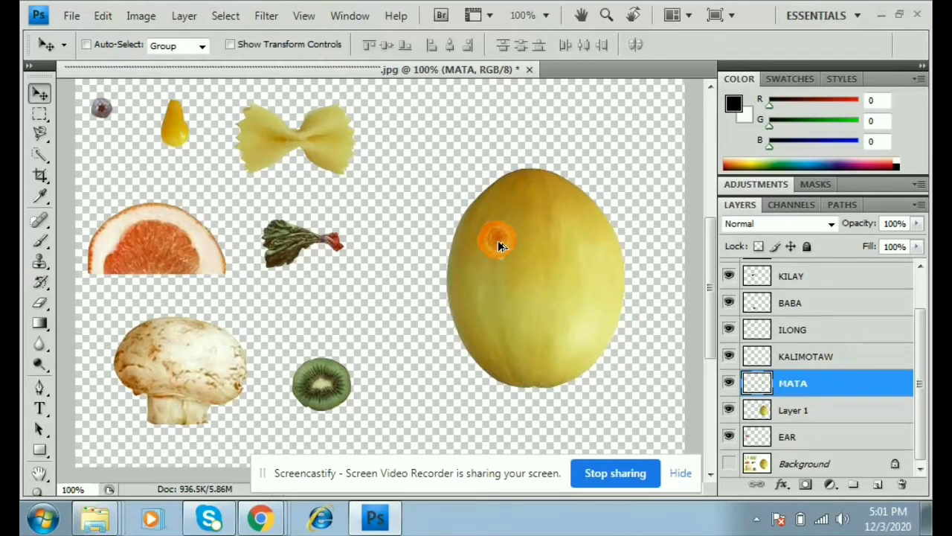
drag(498, 242, 570, 252)
drag(571, 247, 571, 248)
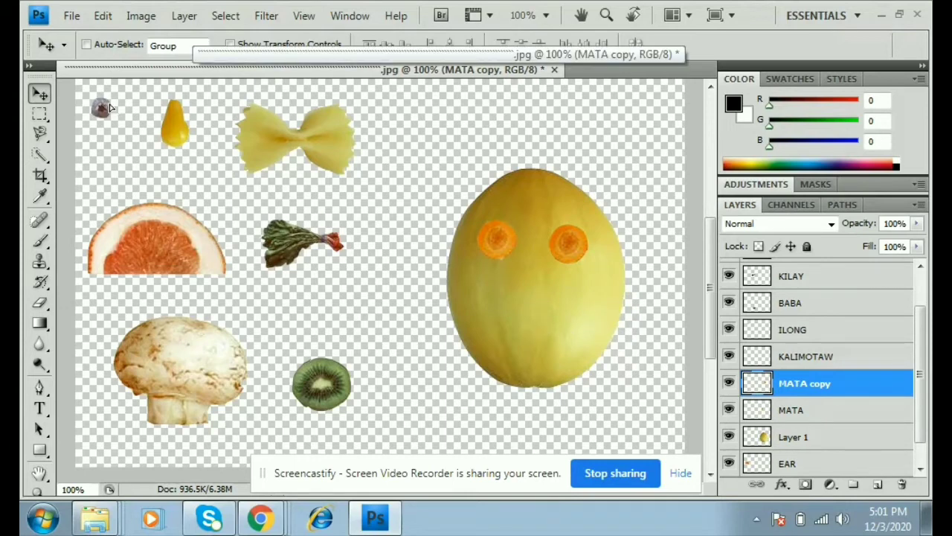
mouse_move(117, 111)
mouse_down()
mouse_move(181, 145)
mouse_move(104, 110)
mouse_up()
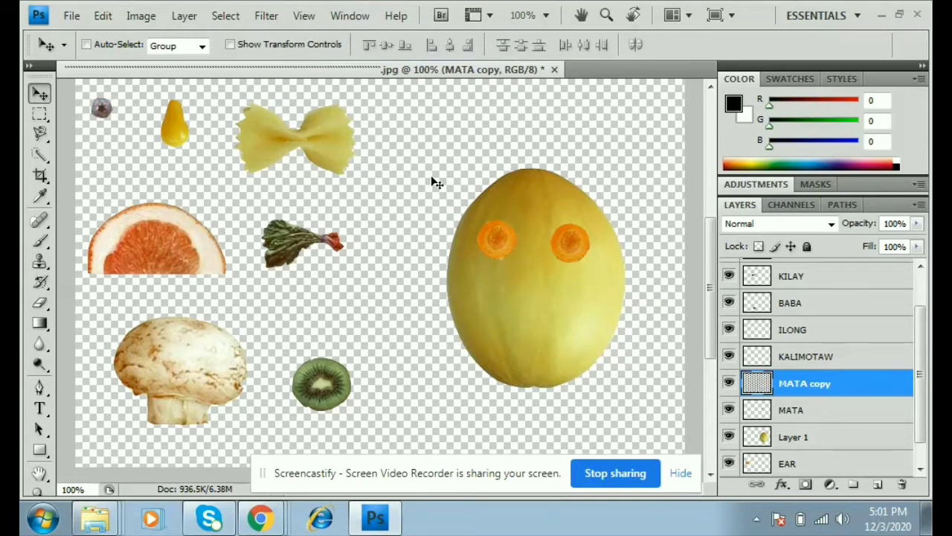
- Place the KALIMOTAW blueberry pupil on the left eye and copy it onto the right eye
click(808, 358)
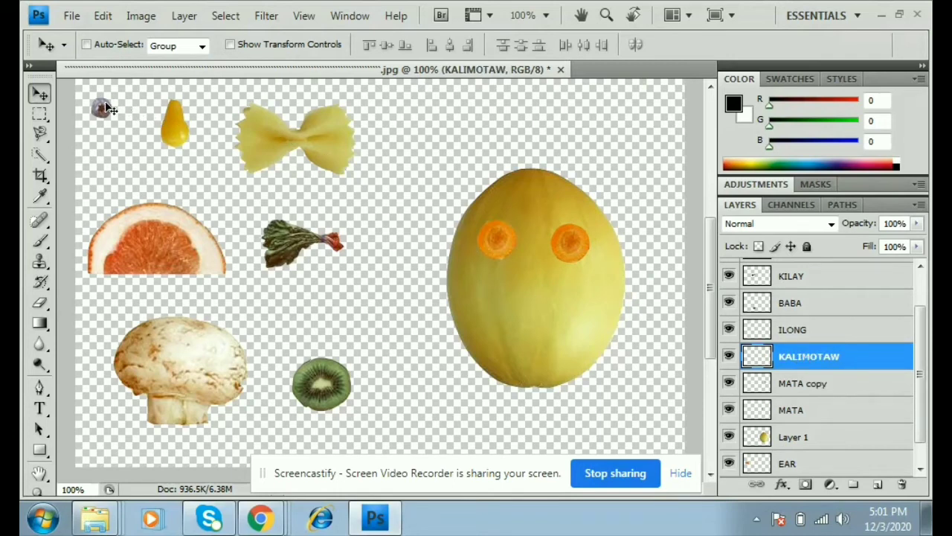
drag(105, 110, 500, 237)
drag(530, 247, 580, 244)
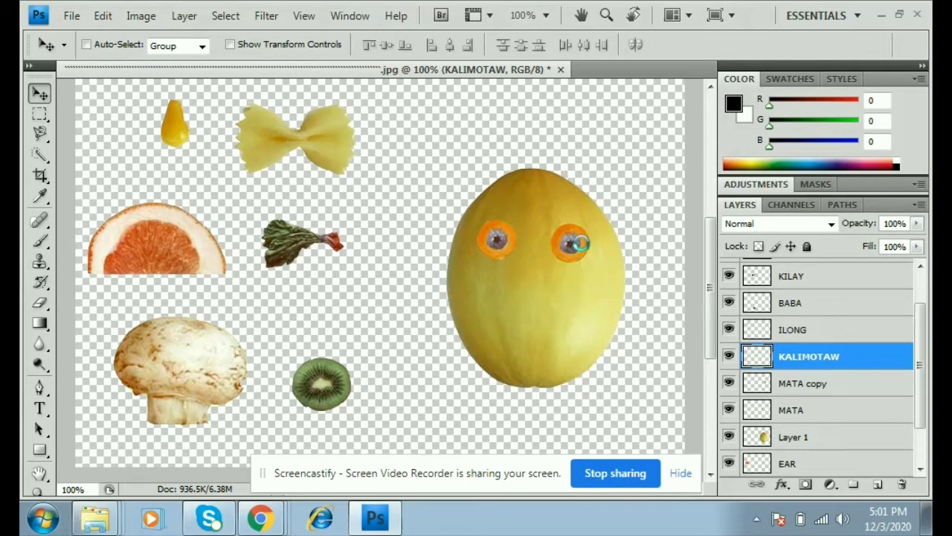
click(795, 331)
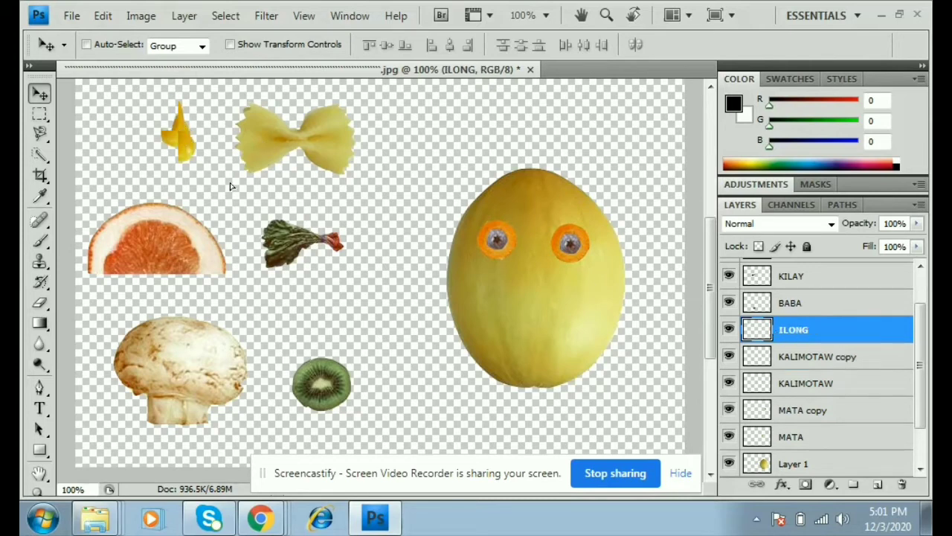
- Move the ILONG pear nose to the melon's centre and the BABA kiwi slice below as a mouth
drag(184, 130, 538, 286)
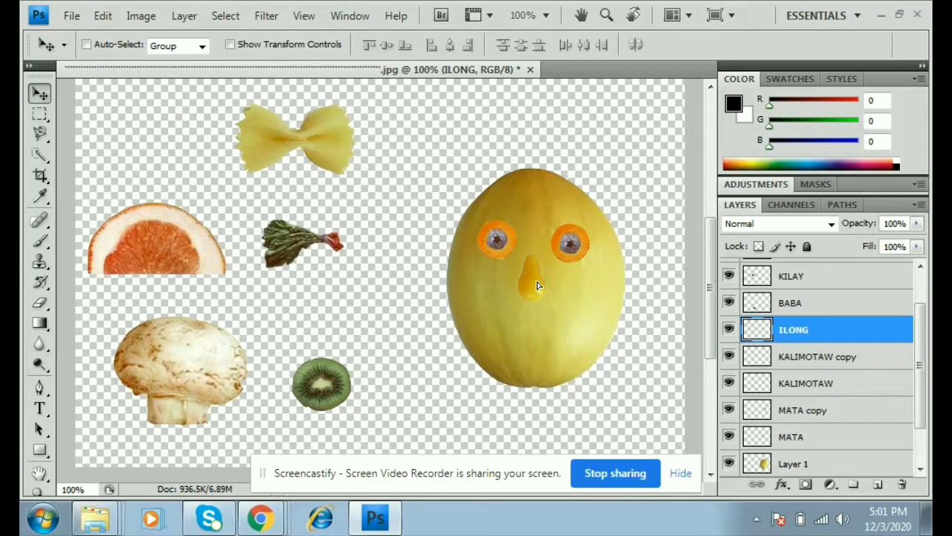
drag(538, 284, 542, 285)
click(827, 305)
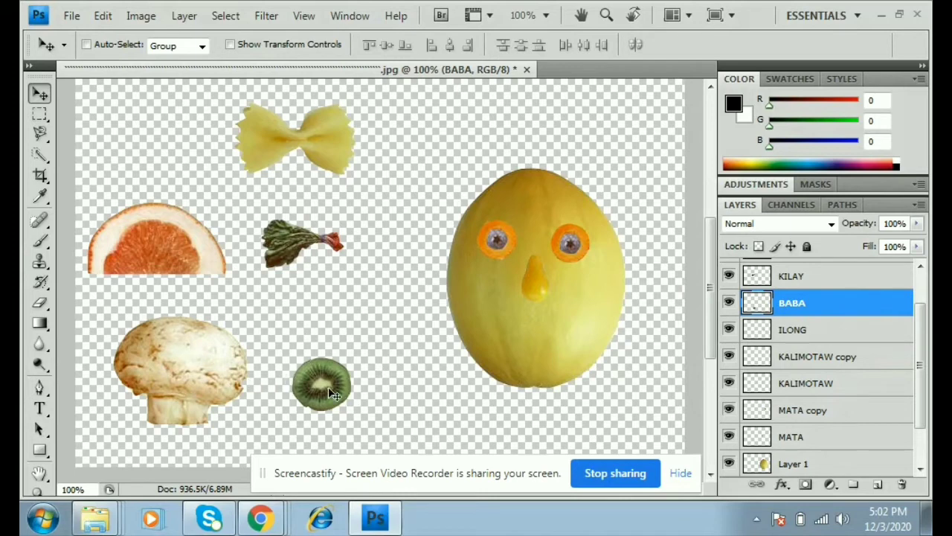
drag(384, 388, 545, 347)
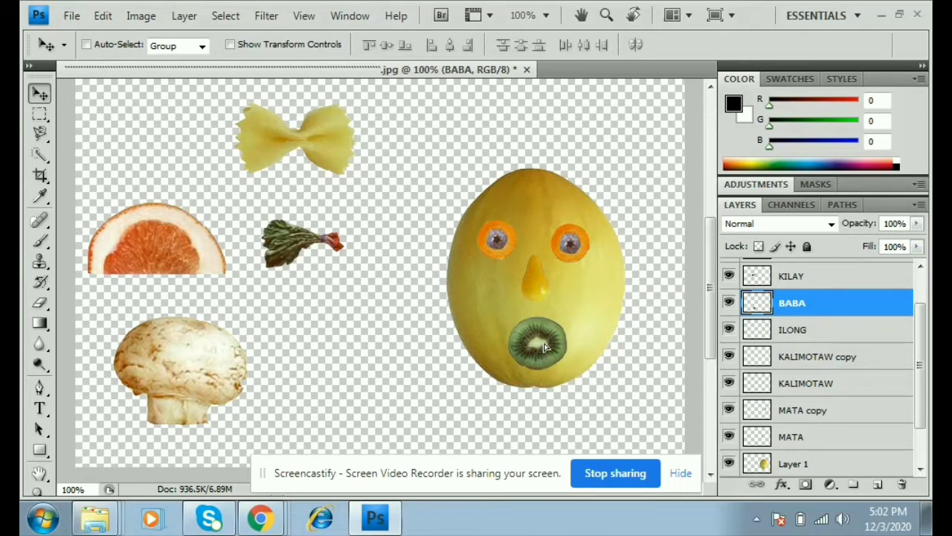
scroll(798, 301, up, 1)
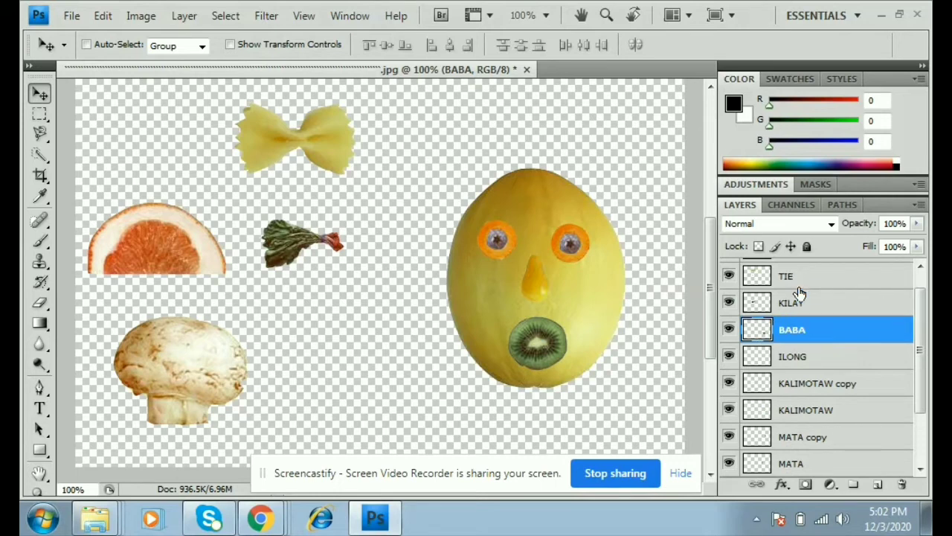
- Narrow the KILAY leaf layer to about 90.7% width
click(796, 304)
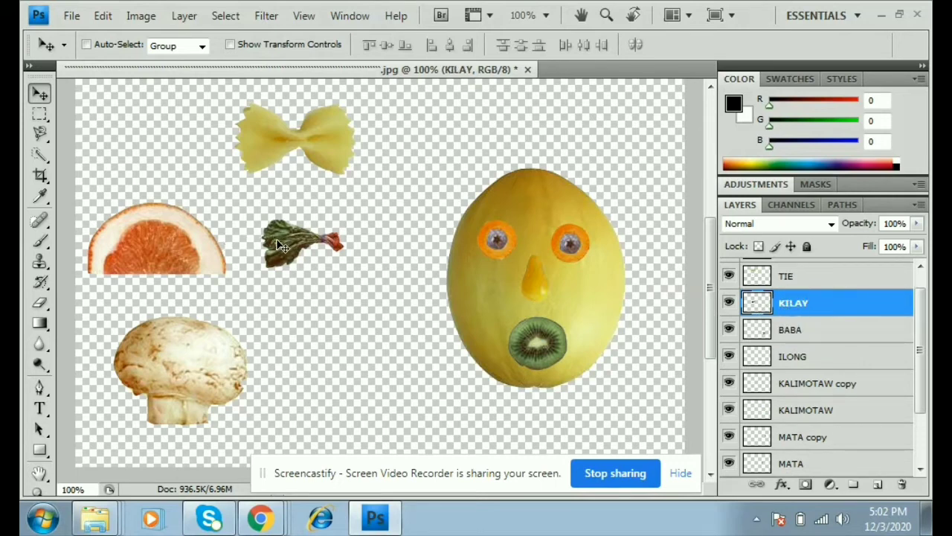
key(ctrl+t)
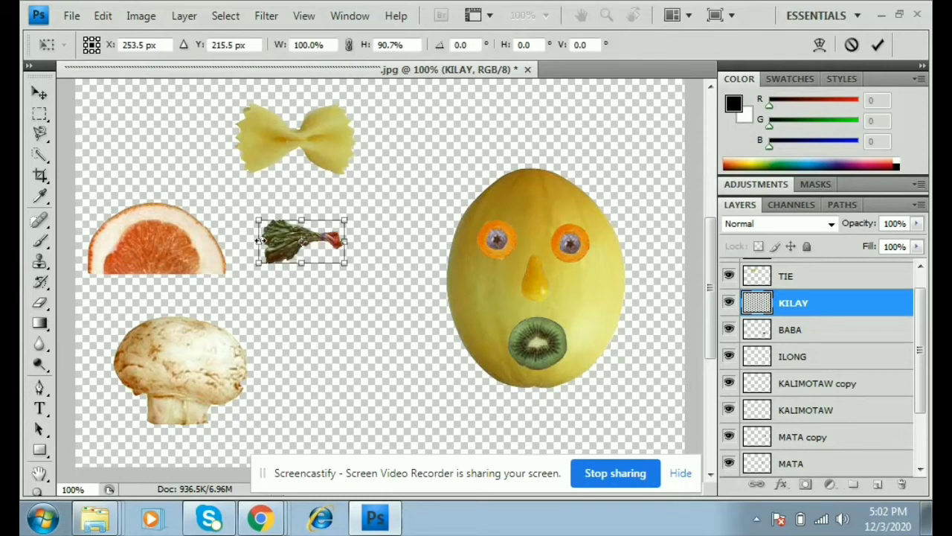
drag(262, 239, 266, 239)
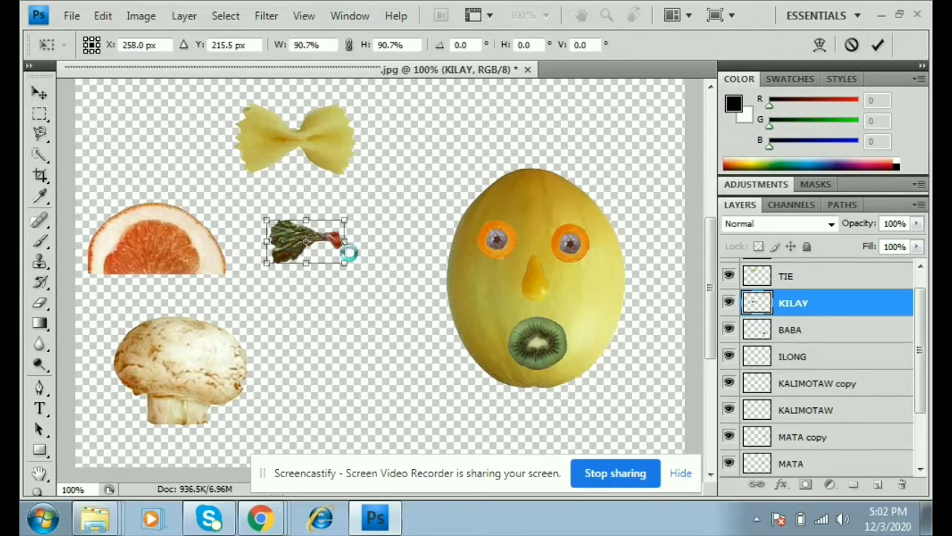
key(Return)
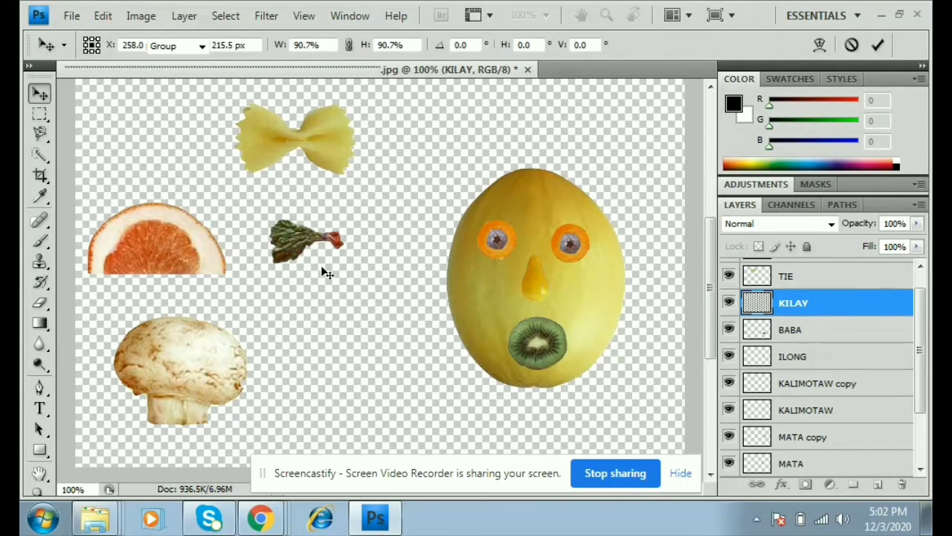
- Position the leaf eyebrow above the left eye and Alt-drag a copy over the right eye
drag(342, 224, 484, 211)
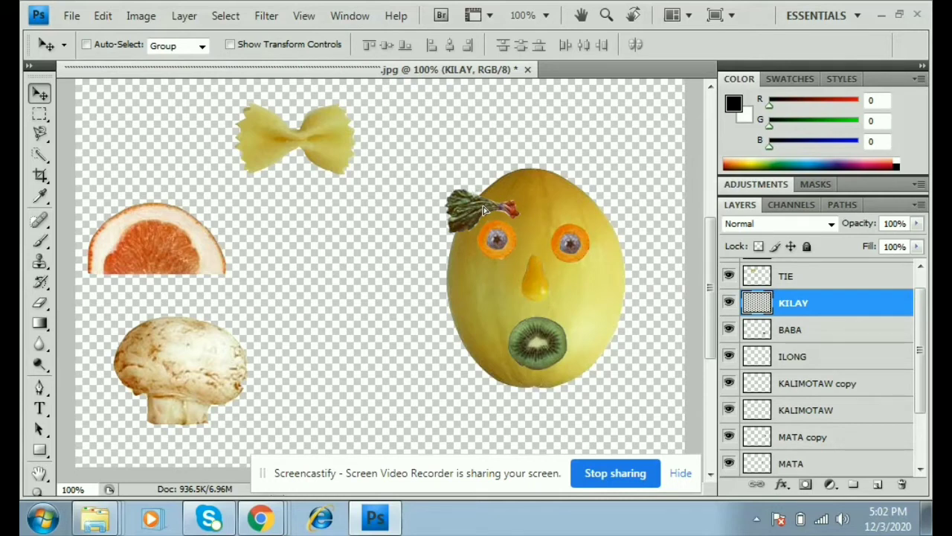
drag(483, 213, 489, 213)
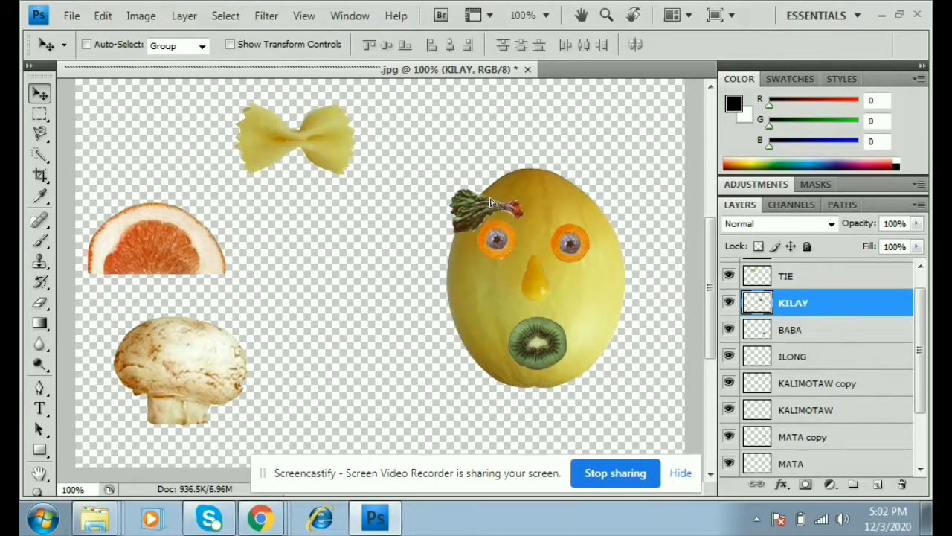
drag(494, 197, 490, 200)
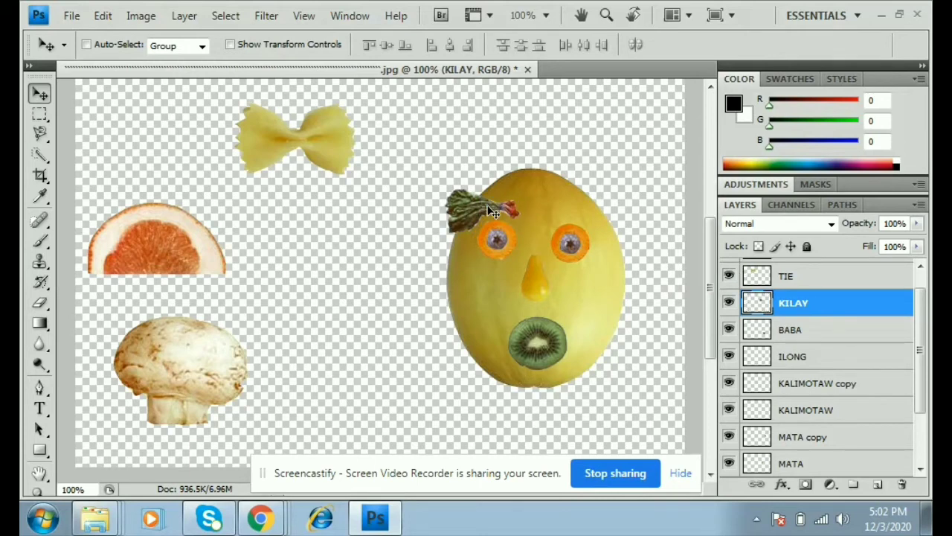
drag(490, 205, 494, 203)
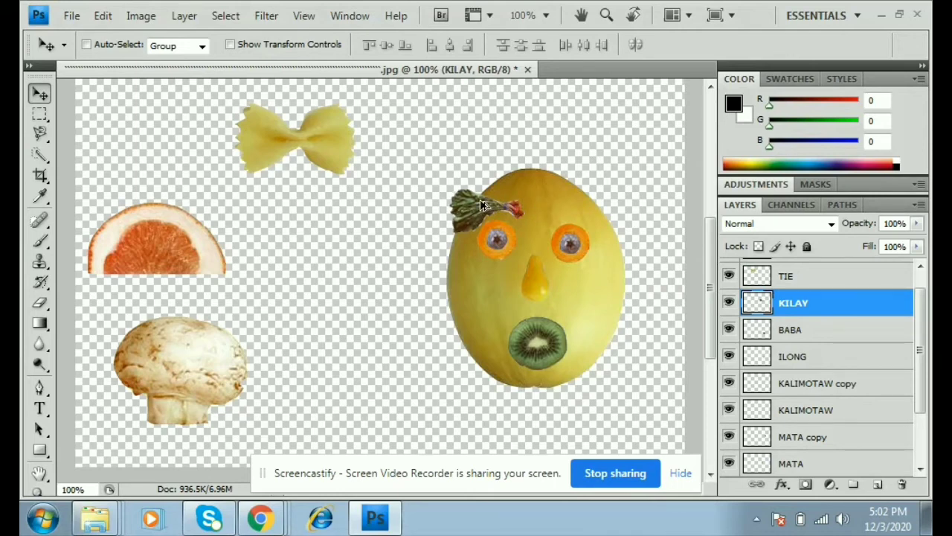
drag(519, 205, 562, 207)
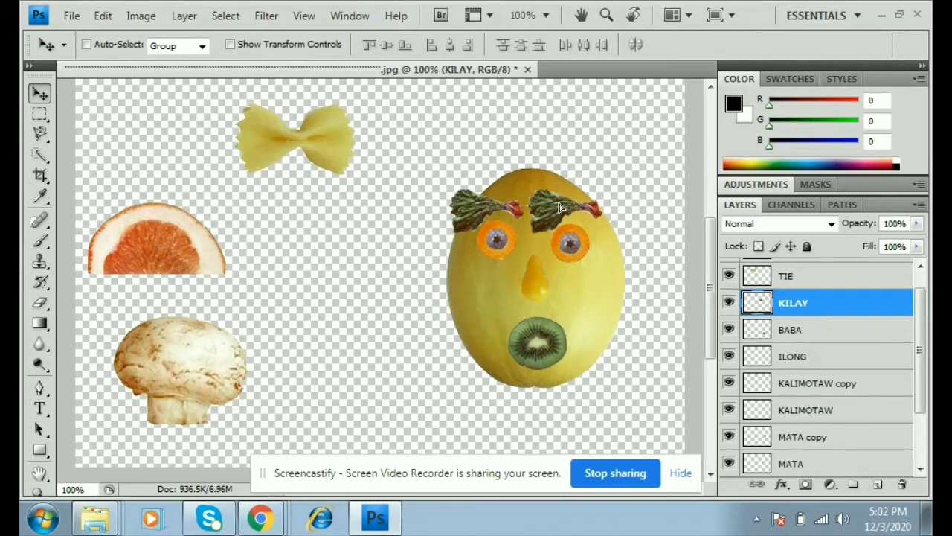
key(ctrl+t)
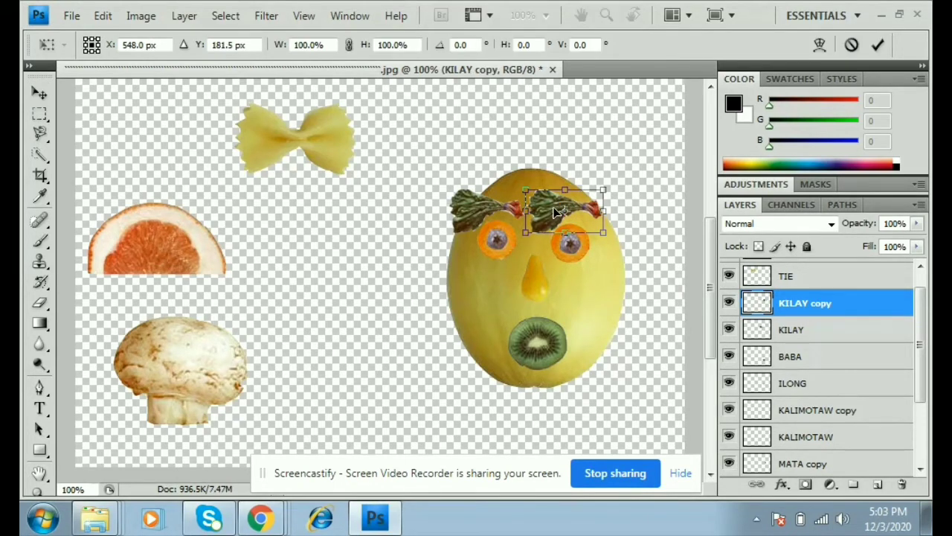
- Flip the eyebrow copy horizontally and shift it right over the right eye
right_click(554, 211)
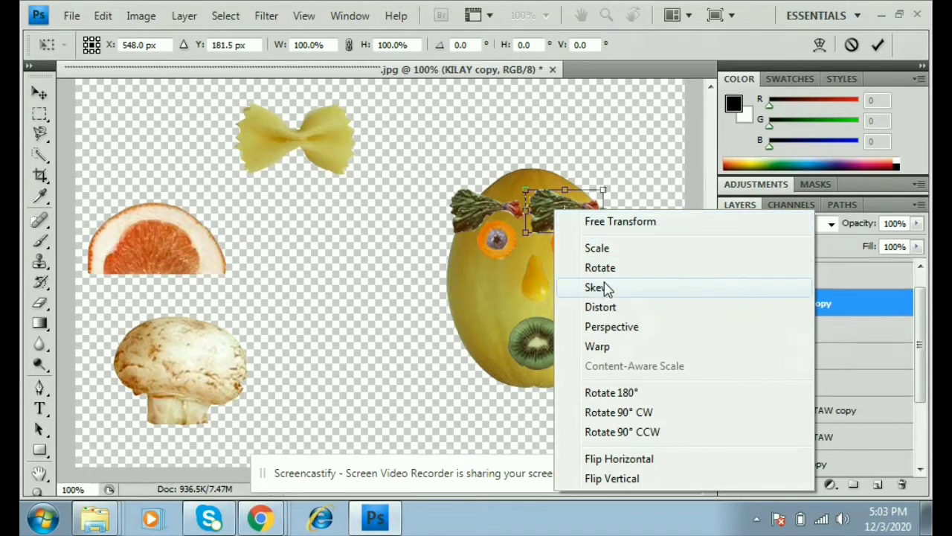
click(658, 459)
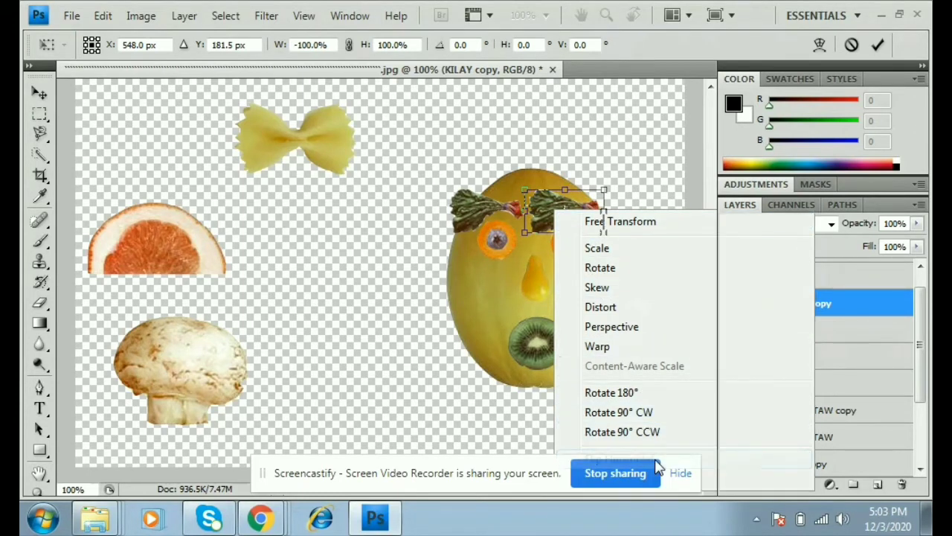
drag(574, 208, 589, 213)
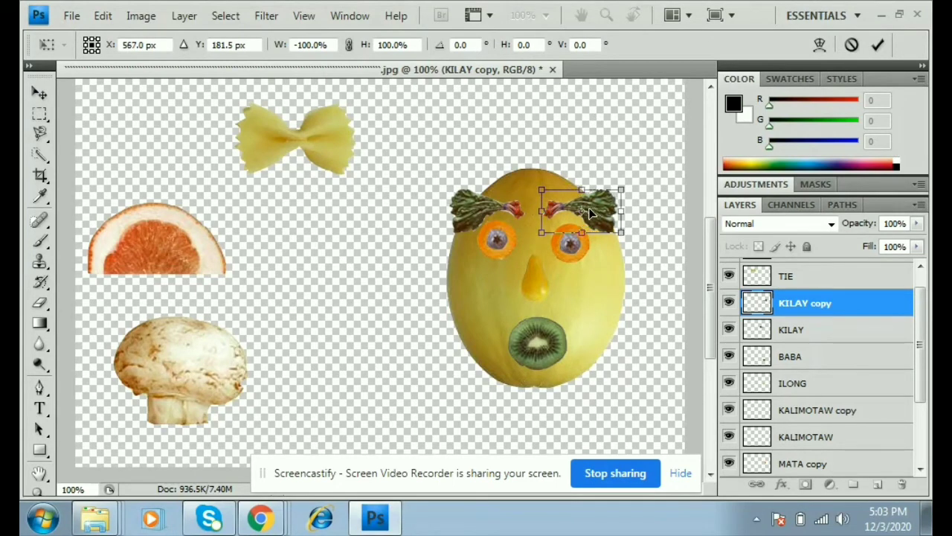
key(Return)
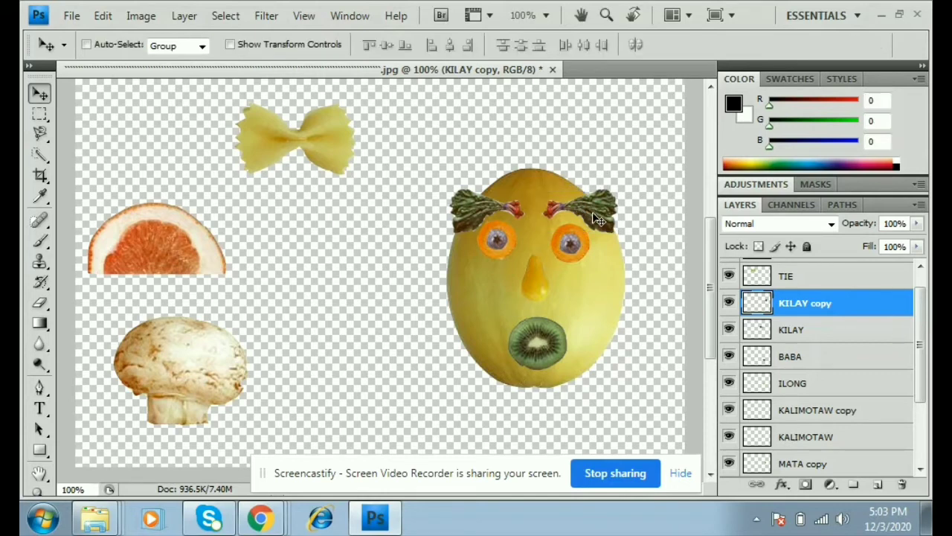
- Stretch the right eyebrow slightly wider and nudge it a little left and down
key(ctrl+t)
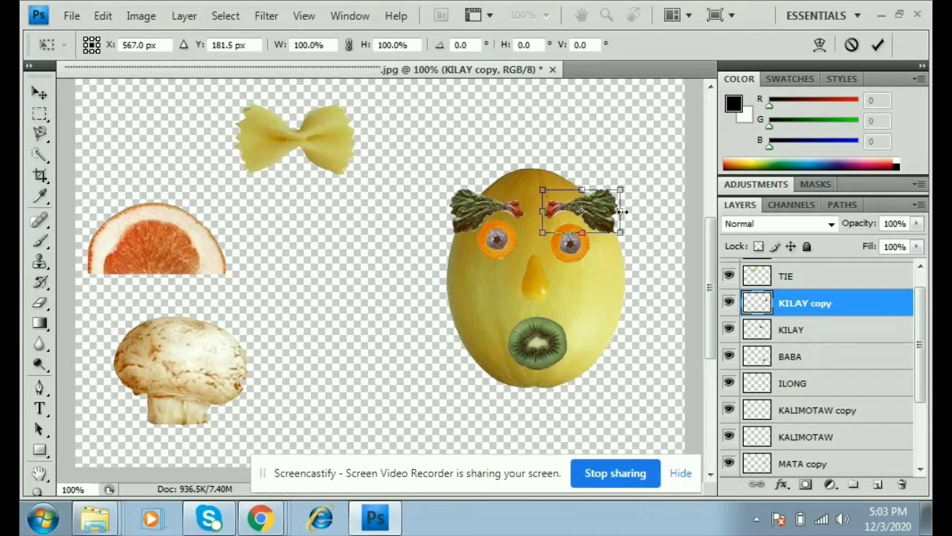
drag(620, 212, 618, 211)
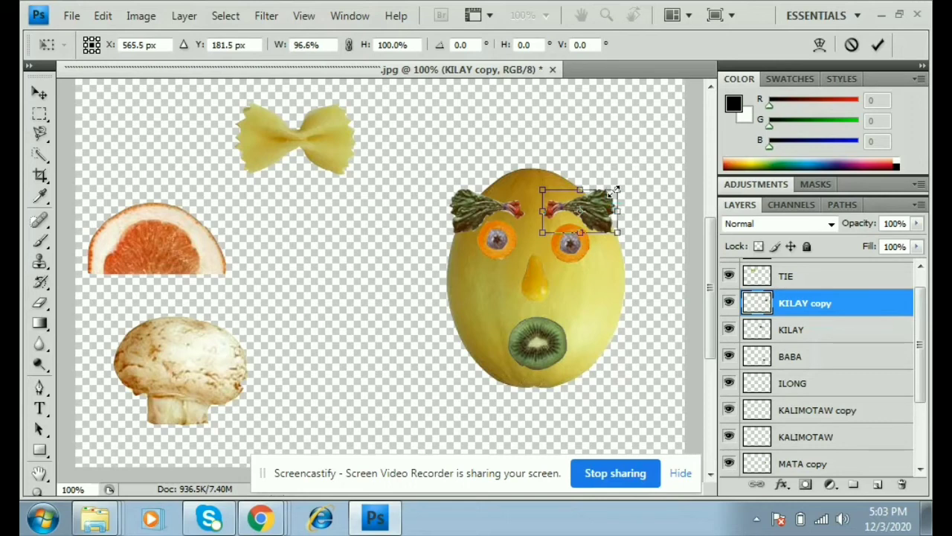
key(Return)
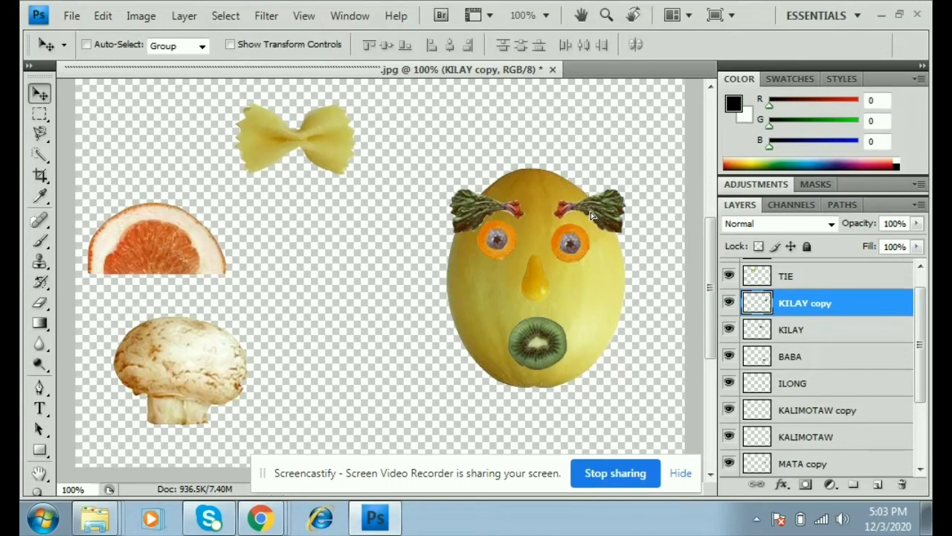
drag(592, 216, 589, 219)
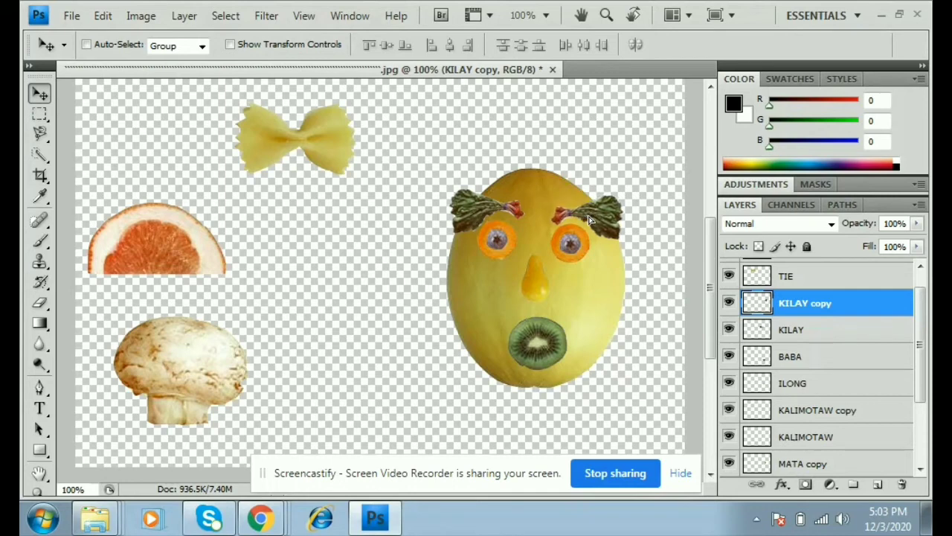
- Move the TIE pasta bow tie just below the kiwi mouth
click(800, 281)
drag(293, 138, 532, 395)
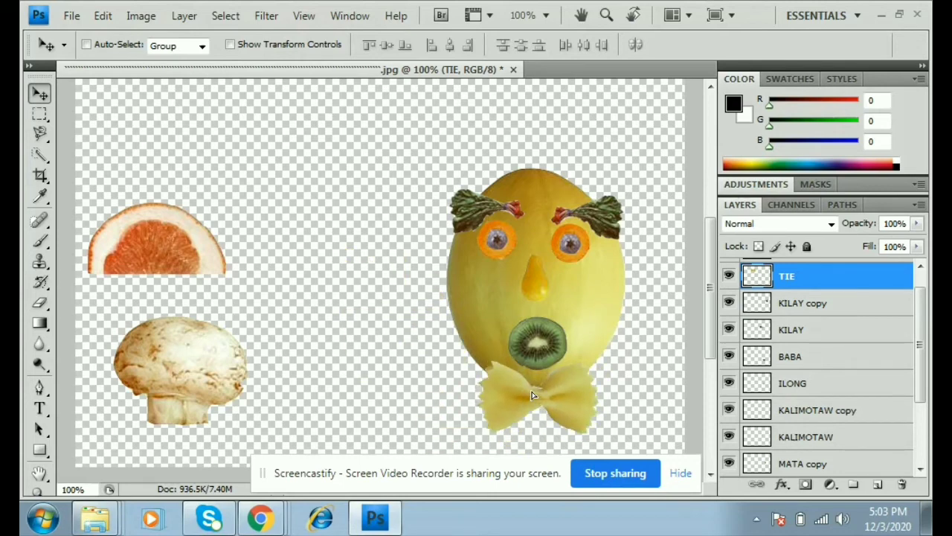
scroll(808, 364, up, 1)
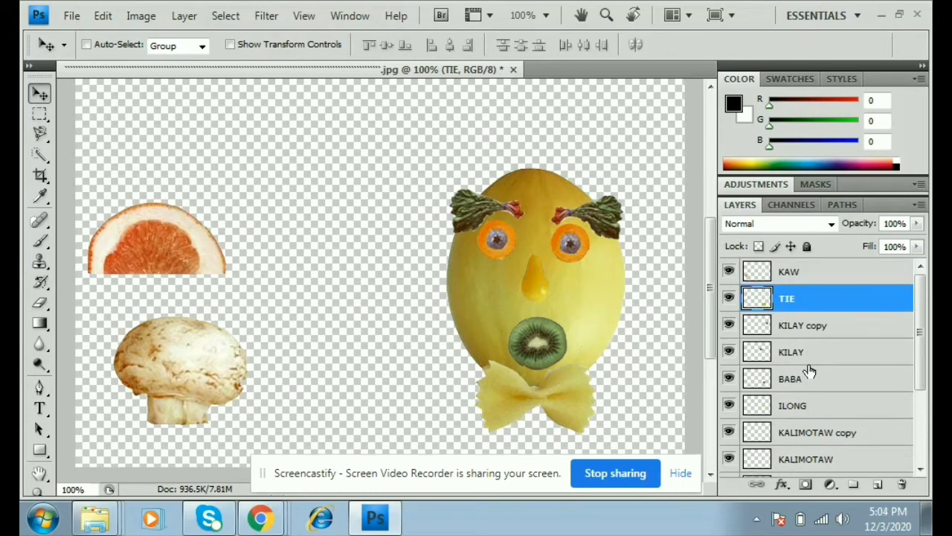
- Move the KAW mushroom onto the top of the melon as a hat
click(792, 274)
drag(195, 372, 217, 320)
drag(347, 211, 545, 136)
scroll(543, 152, up, 2)
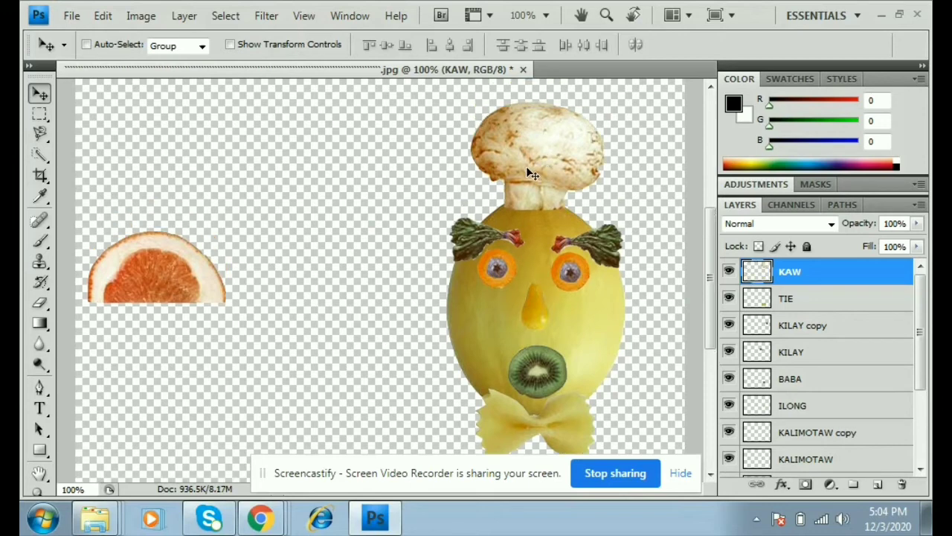
scroll(319, 259, down, 5)
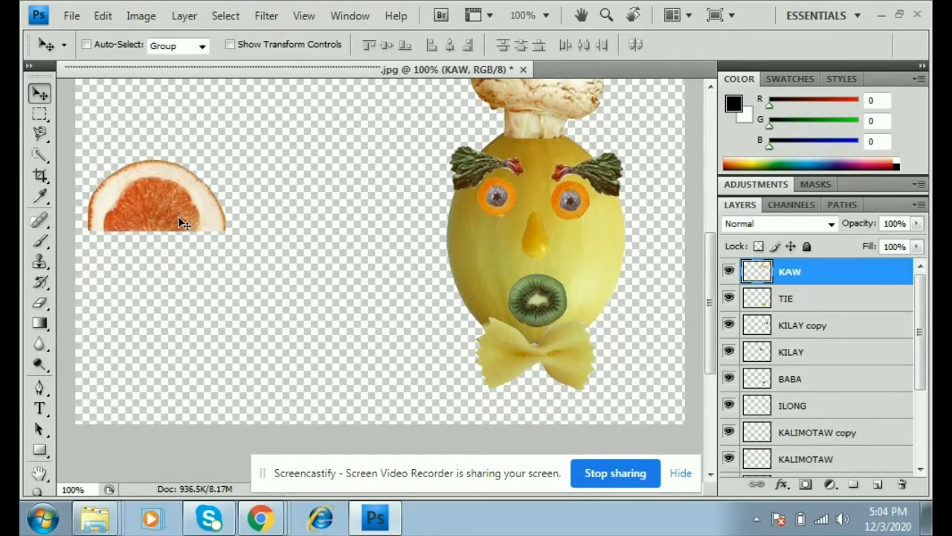
- Rotate and resize the EAR grapefruit slice into an ear behind the left side of the head
ctrl+click(146, 218)
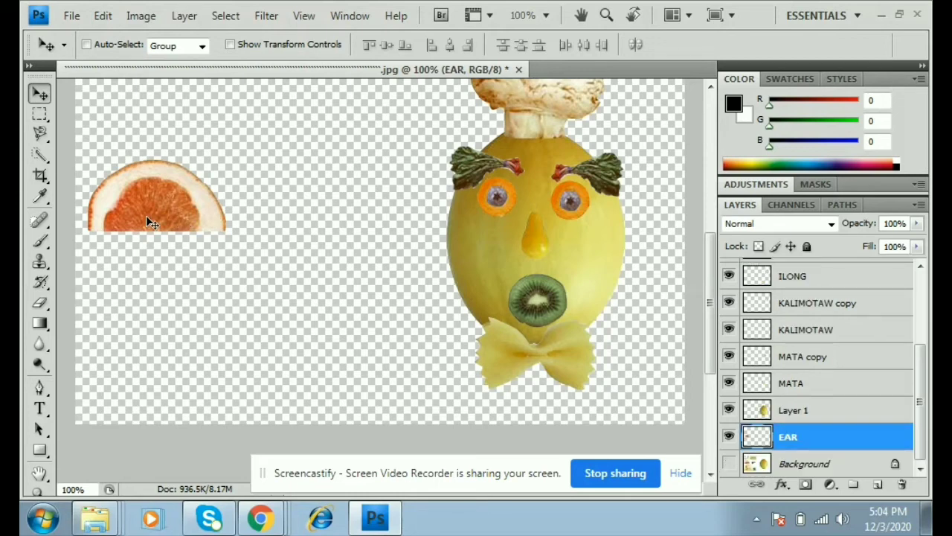
key(ctrl+t)
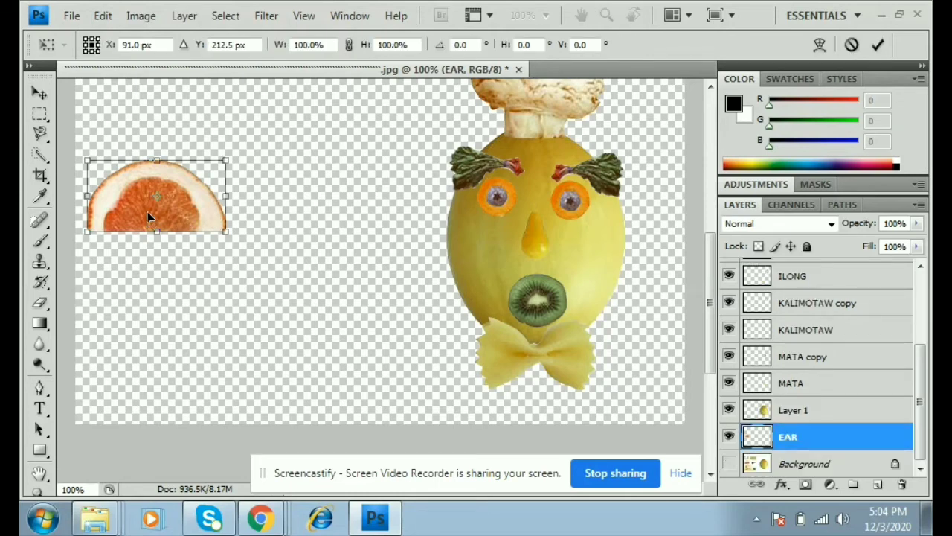
right_click(206, 195)
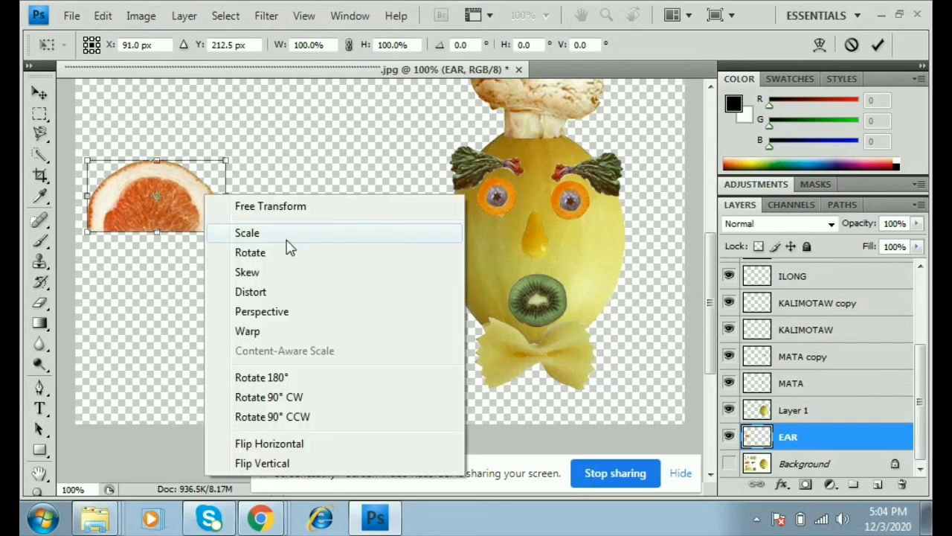
click(274, 259)
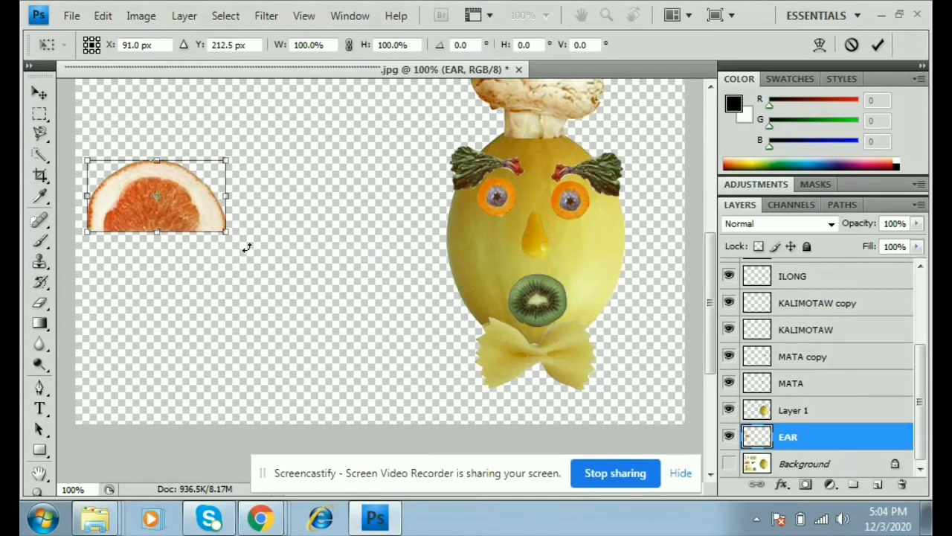
drag(228, 195, 154, 127)
drag(181, 215, 357, 254)
drag(354, 317, 352, 282)
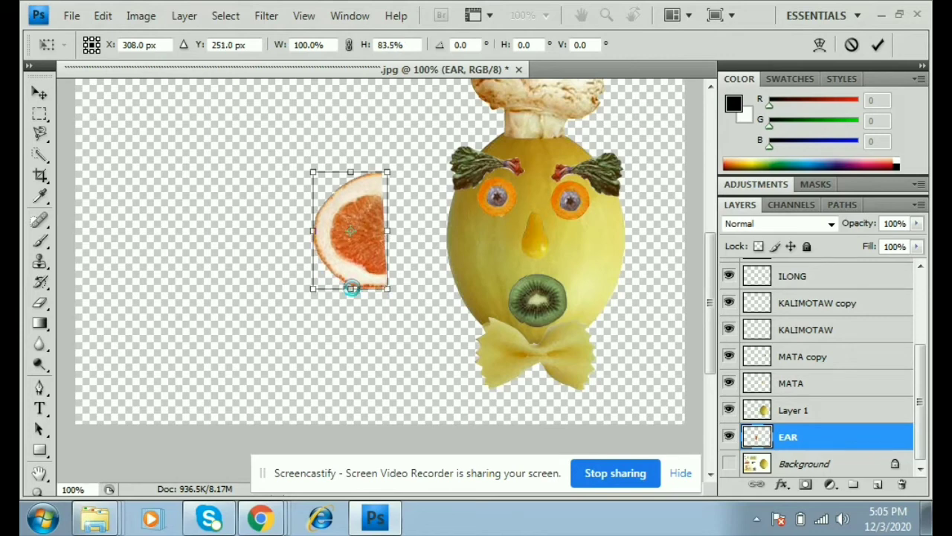
key(Return)
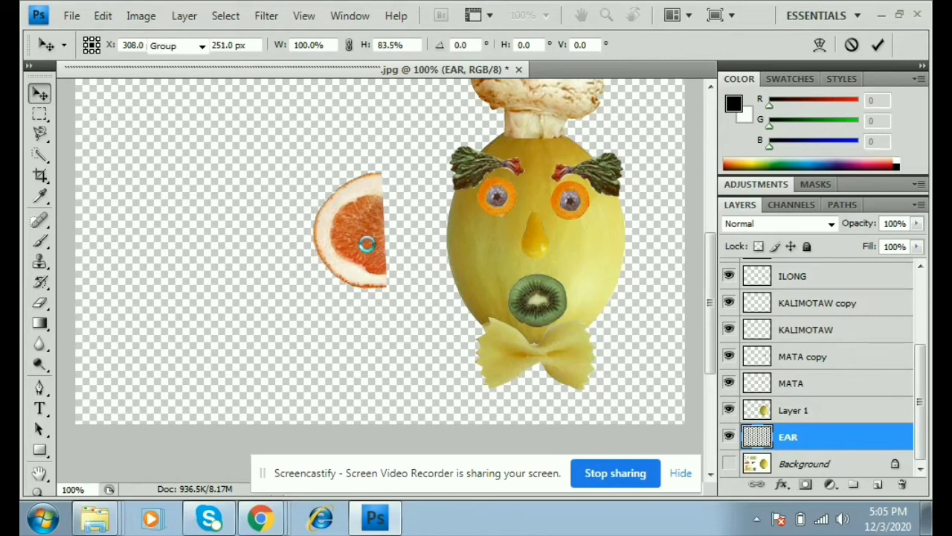
drag(367, 243, 307, 319)
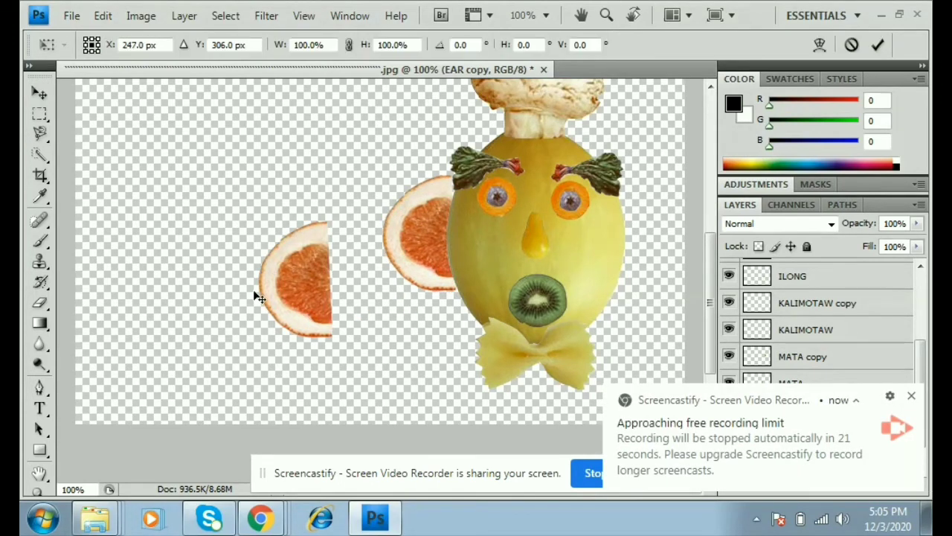
- Duplicate the ear, rotate the copy about 180°, and place it on the right side of the head
key(ctrl+t)
right_click(290, 268)
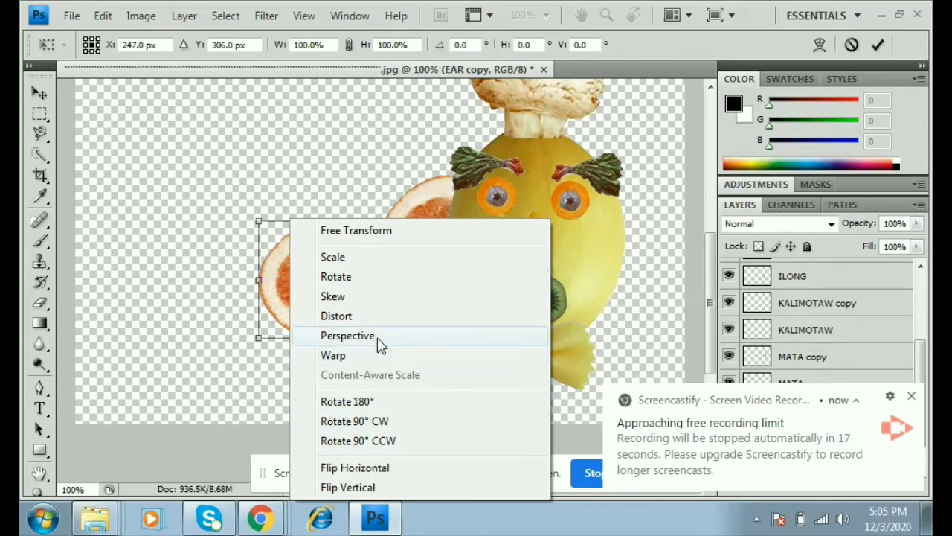
click(344, 283)
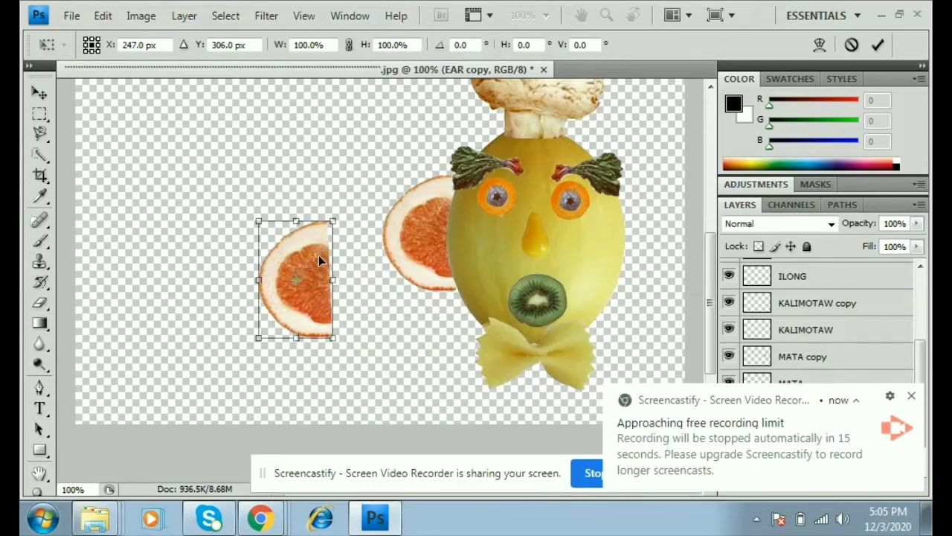
drag(295, 221, 279, 346)
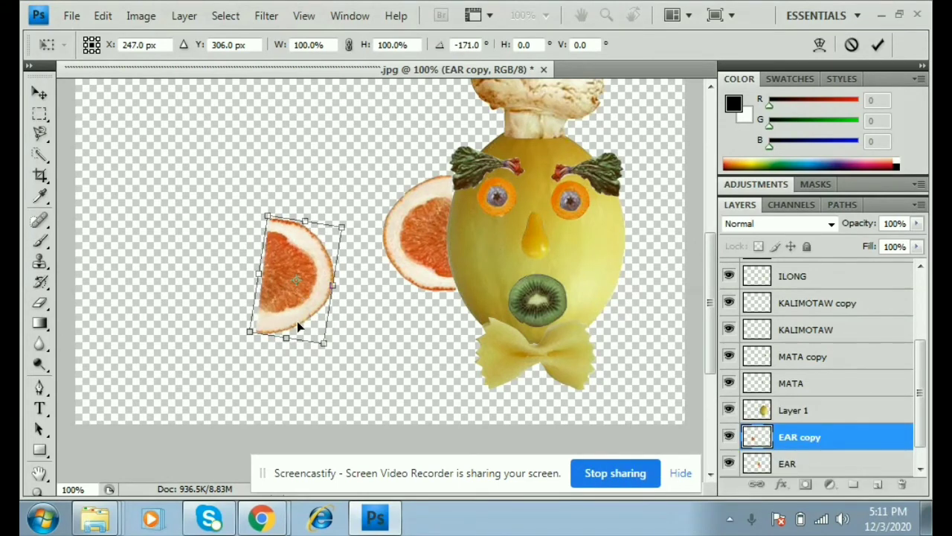
key(Return)
drag(296, 305, 642, 274)
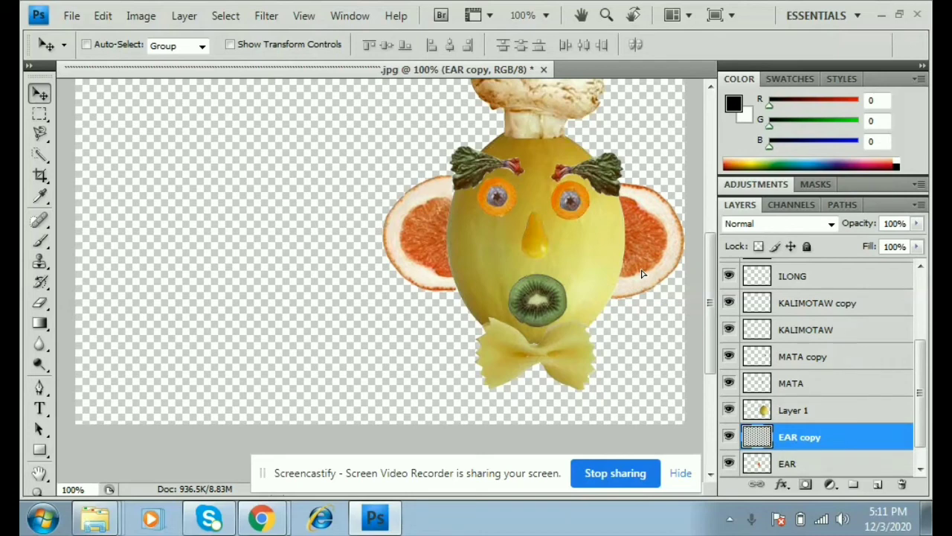
scroll(520, 299, up, 2)
- Set the Type tool to Tw Cen MT Bold at 24 pt
scroll(523, 300, up, 1)
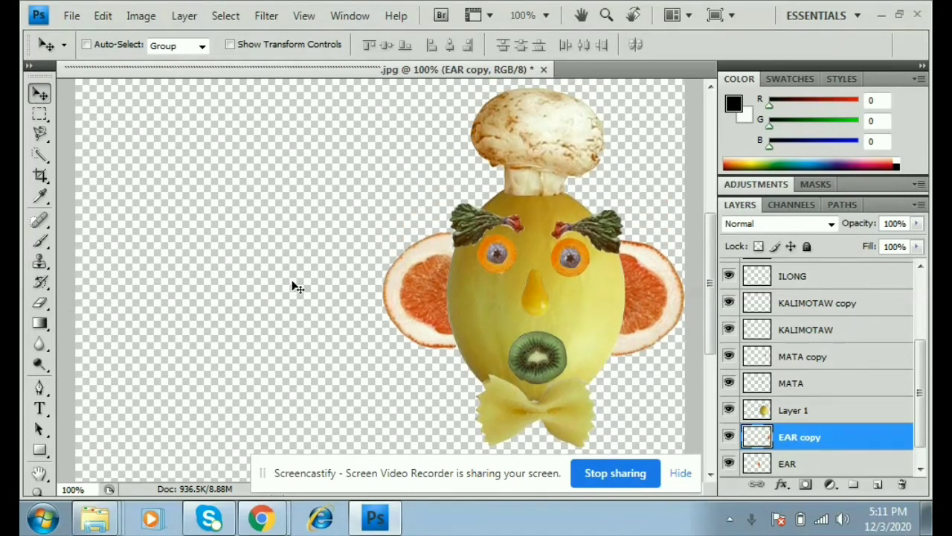
scroll(867, 329, up, 3)
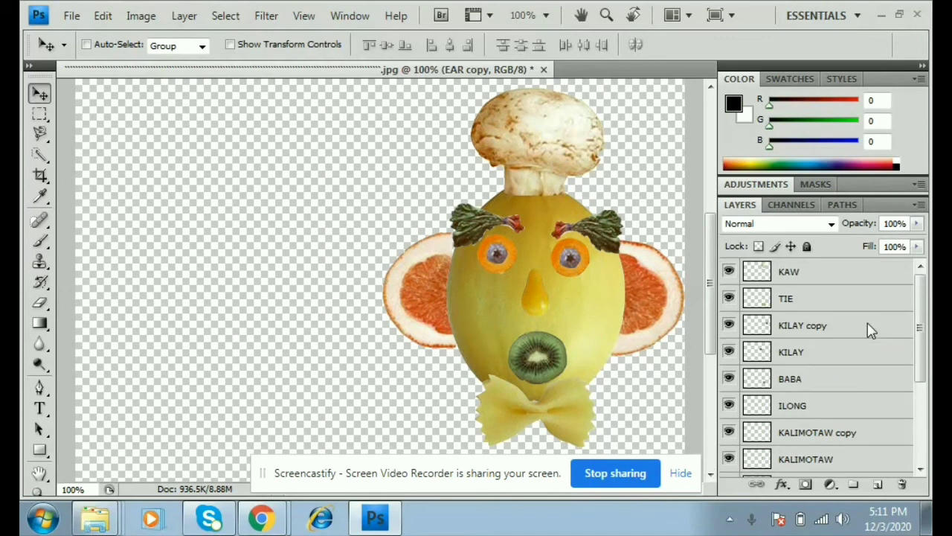
click(808, 272)
click(39, 410)
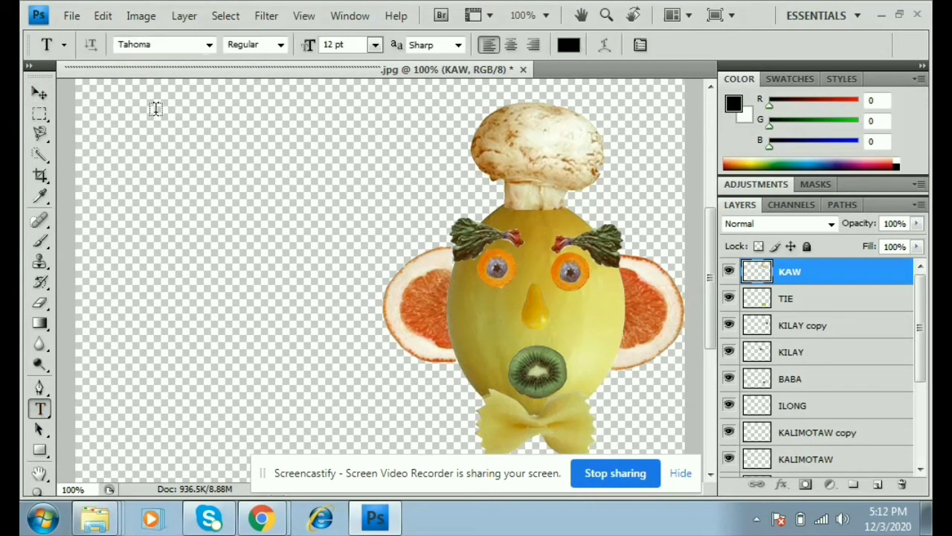
click(375, 45)
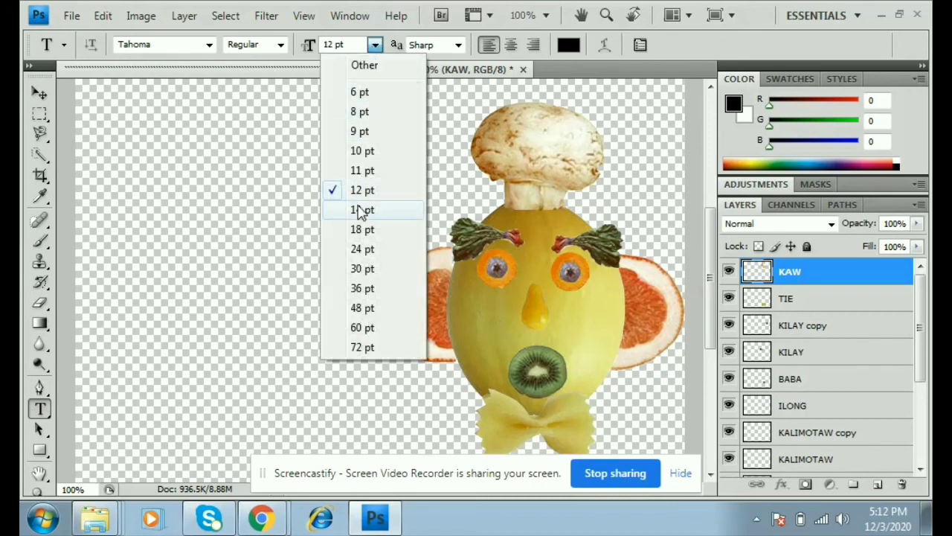
click(362, 249)
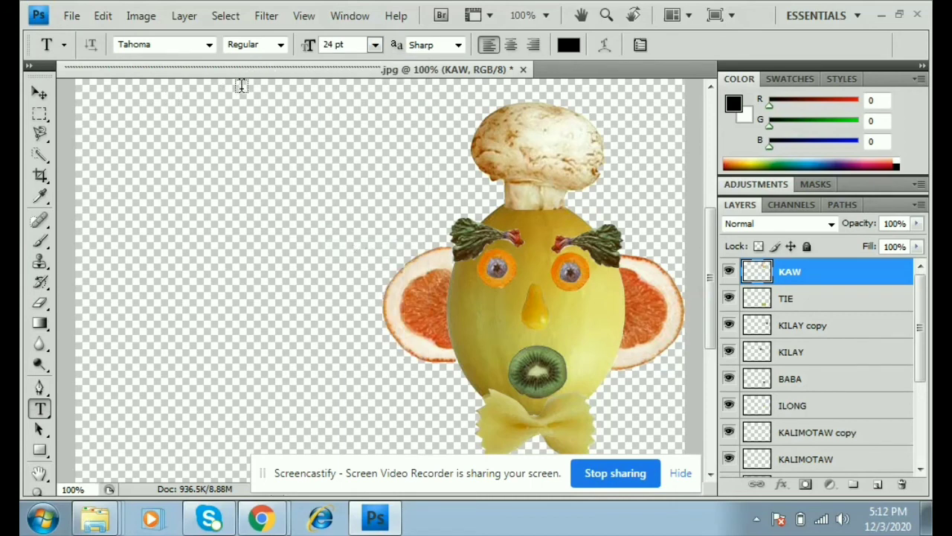
click(281, 45)
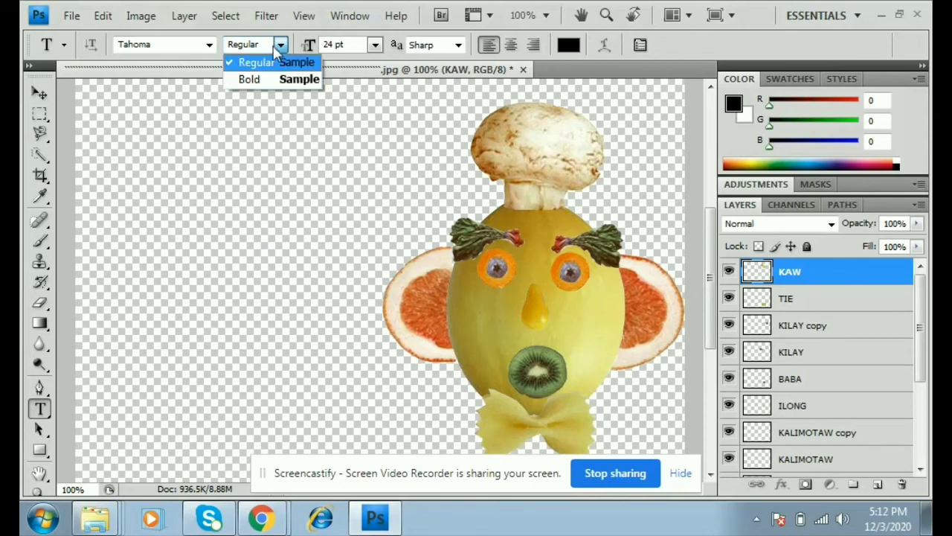
click(299, 80)
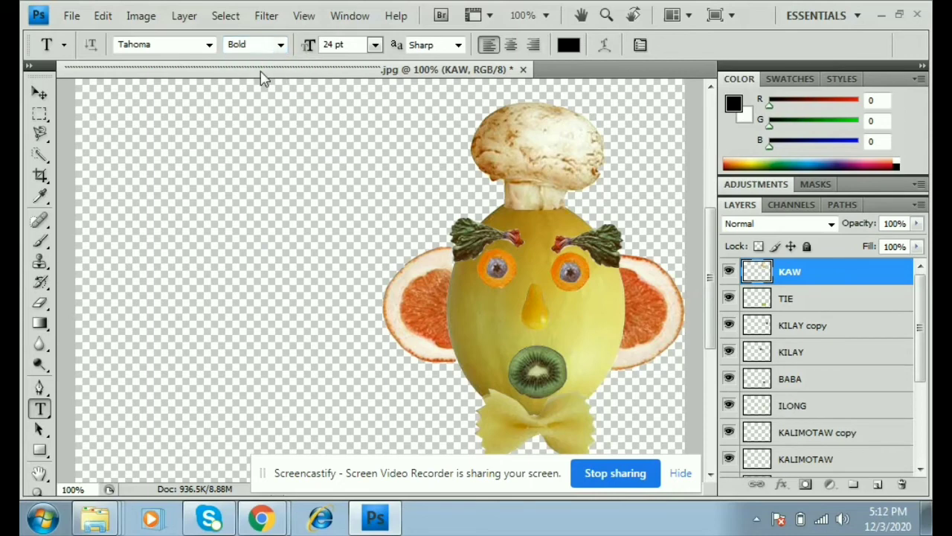
click(210, 46)
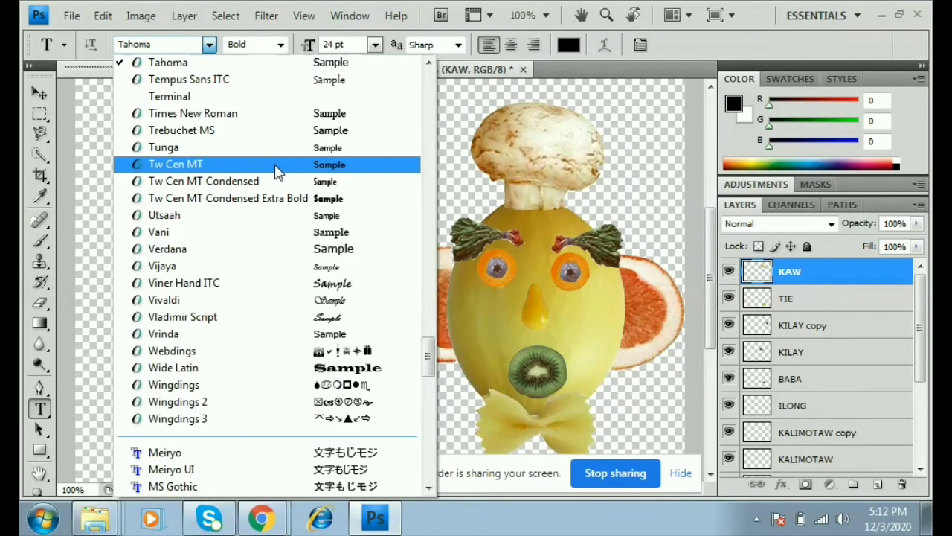
click(275, 171)
- Start a text layer near the top left with bright red f8294b as the colour
click(200, 112)
click(568, 44)
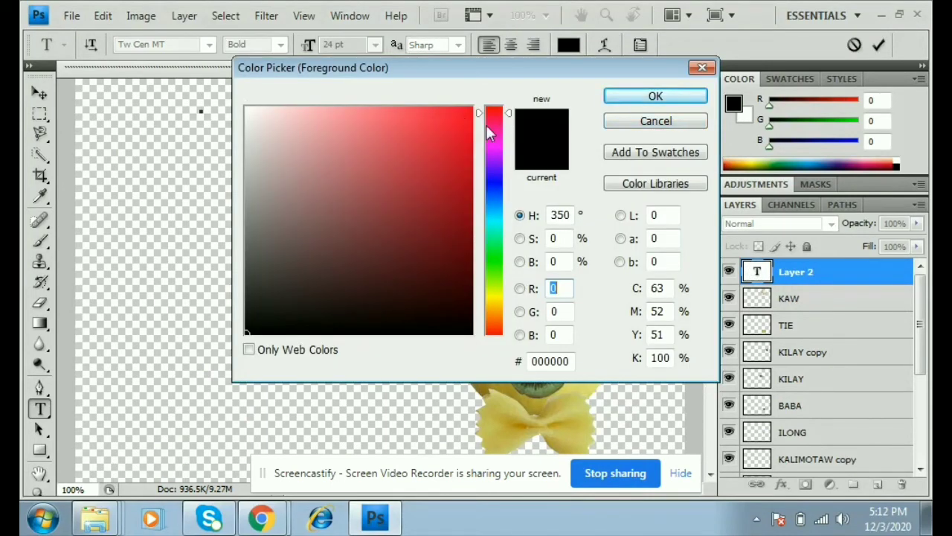
click(440, 113)
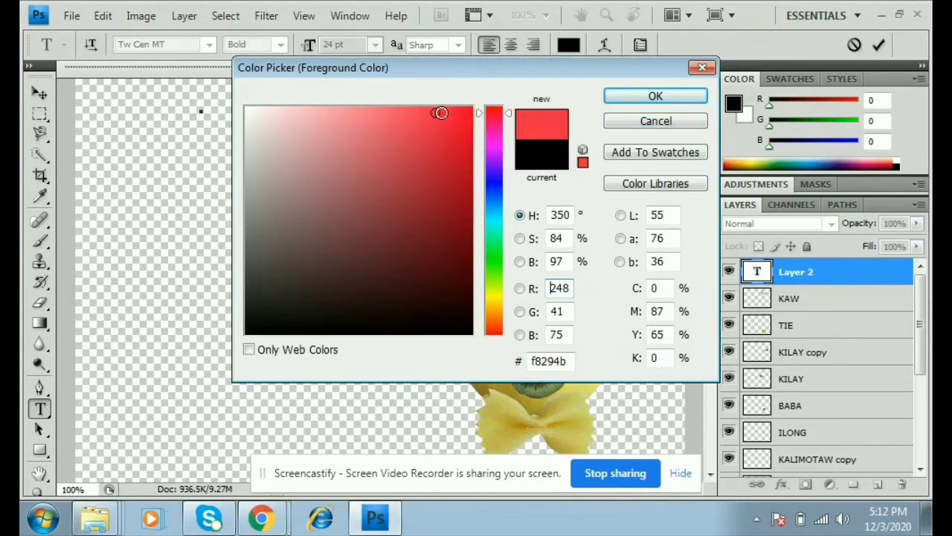
click(640, 96)
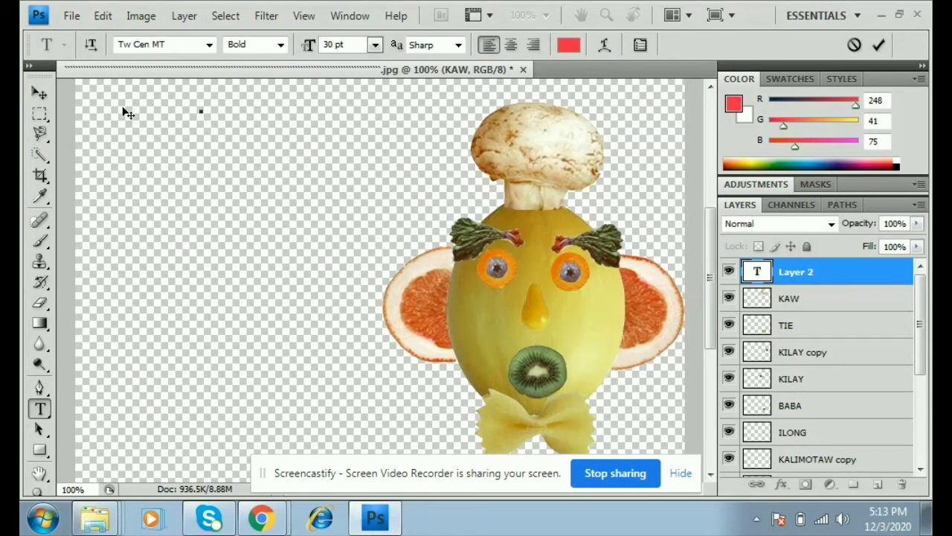
- Type the title 'VEGETABLES / PHOTOSHOP / ACTIVITY 3' on three lines and commit it
text(VE)
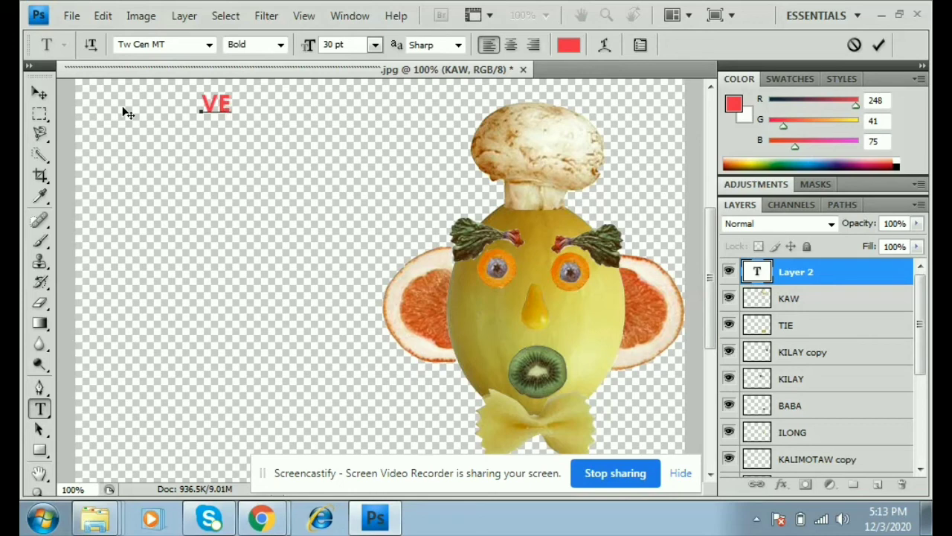
text(GET)
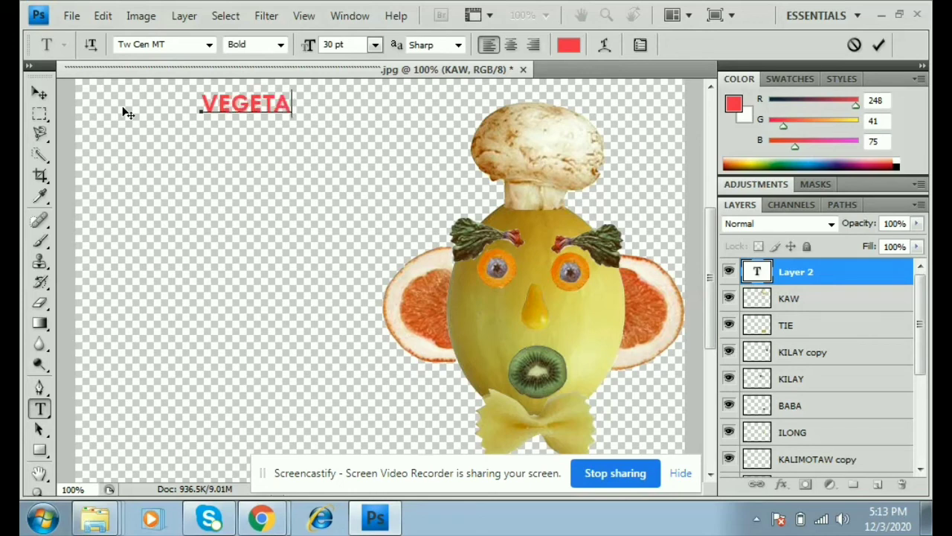
text(ABLES)
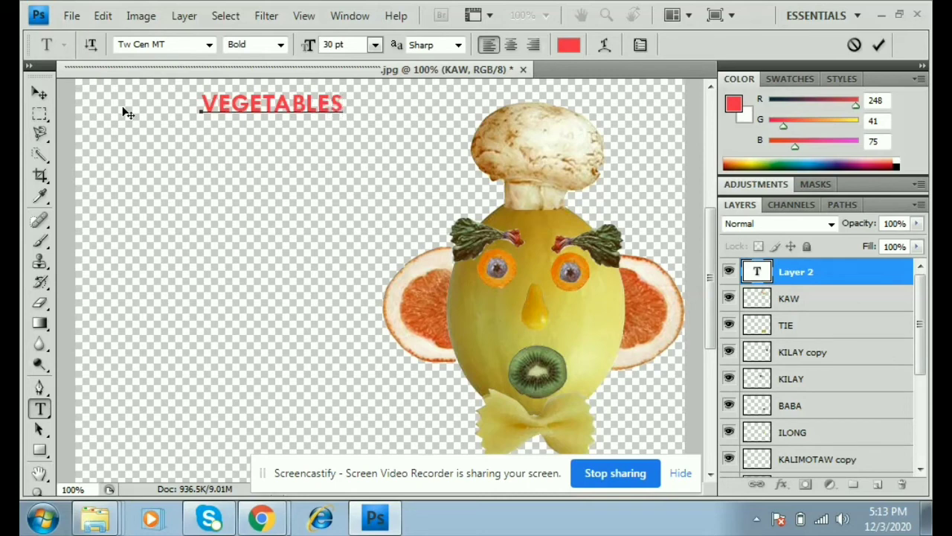
text(PHOTO)
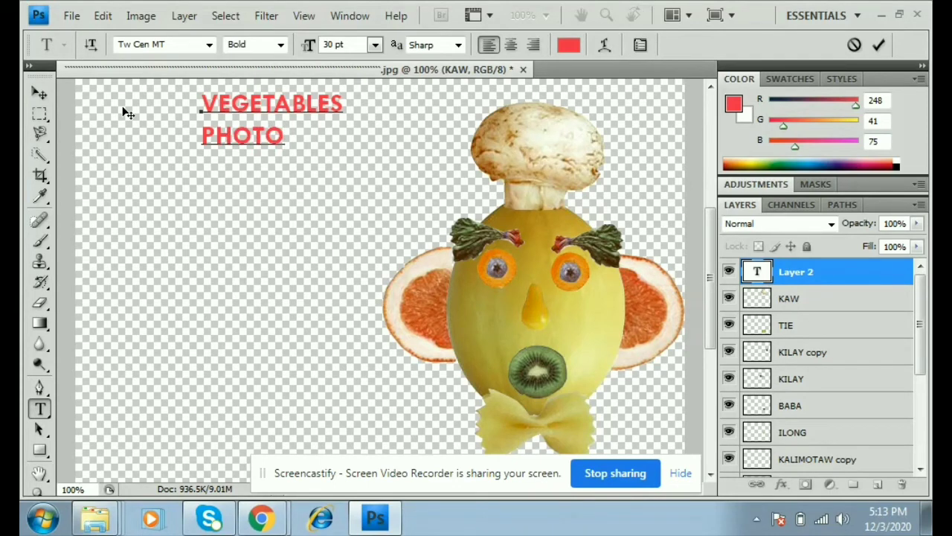
text(SHOP)
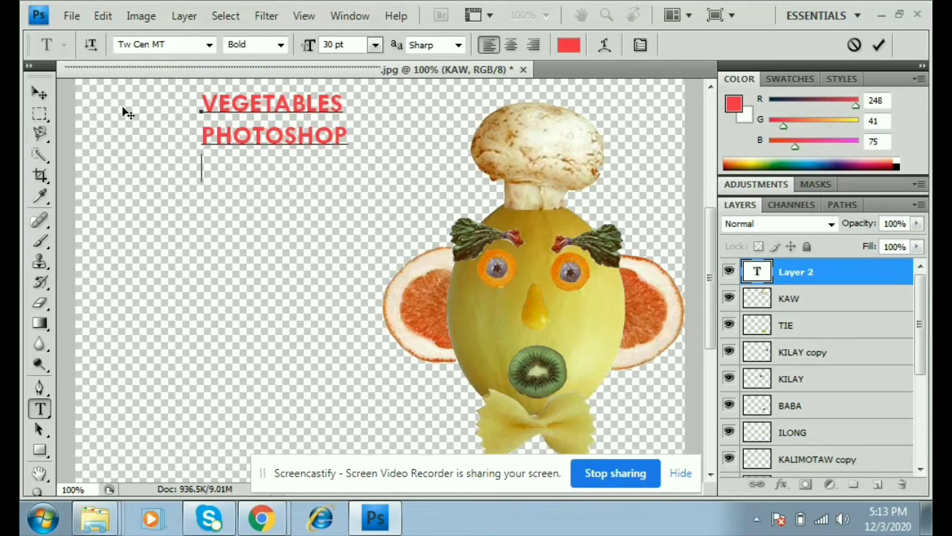
key(Return)
text(ACTIVITY)
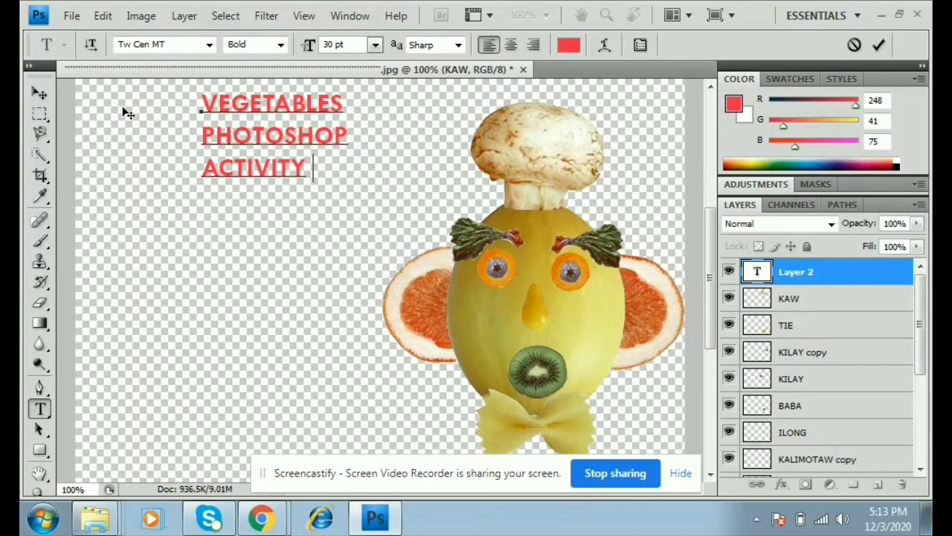
text( 3)
click(39, 93)
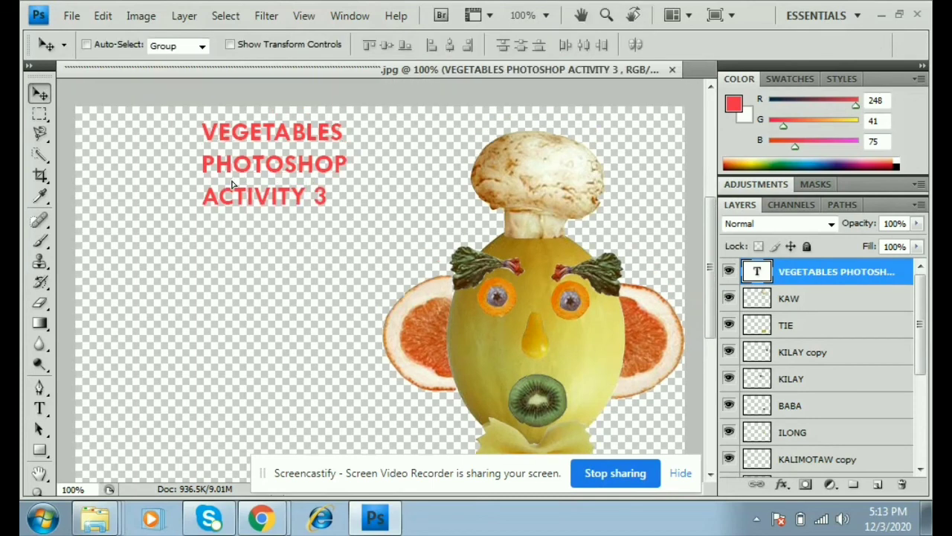
- Shift the title slightly down-left and stretch it to 183.2% width and 143% height
drag(244, 167, 238, 187)
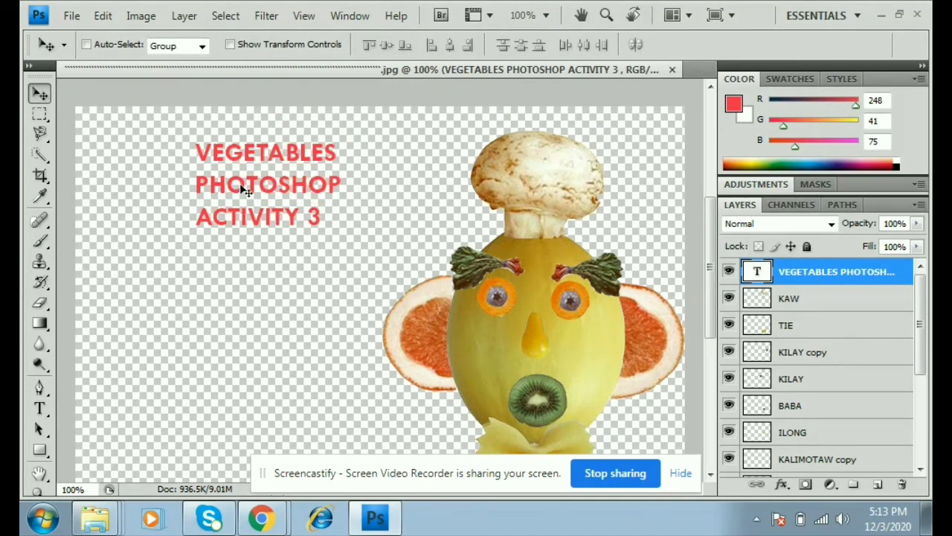
click(266, 15)
click(164, 158)
key(ctrl+t)
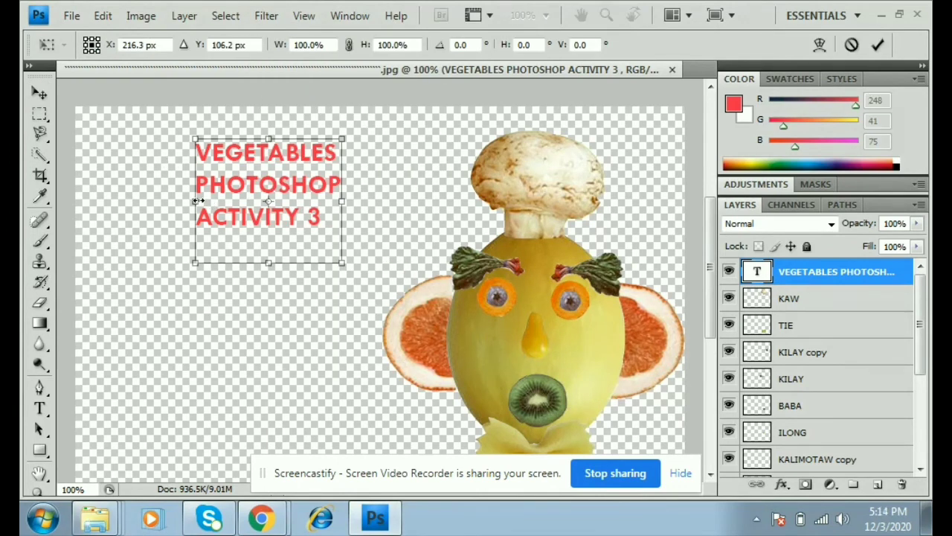
drag(194, 202, 98, 216)
drag(338, 200, 368, 202)
drag(234, 265, 223, 315)
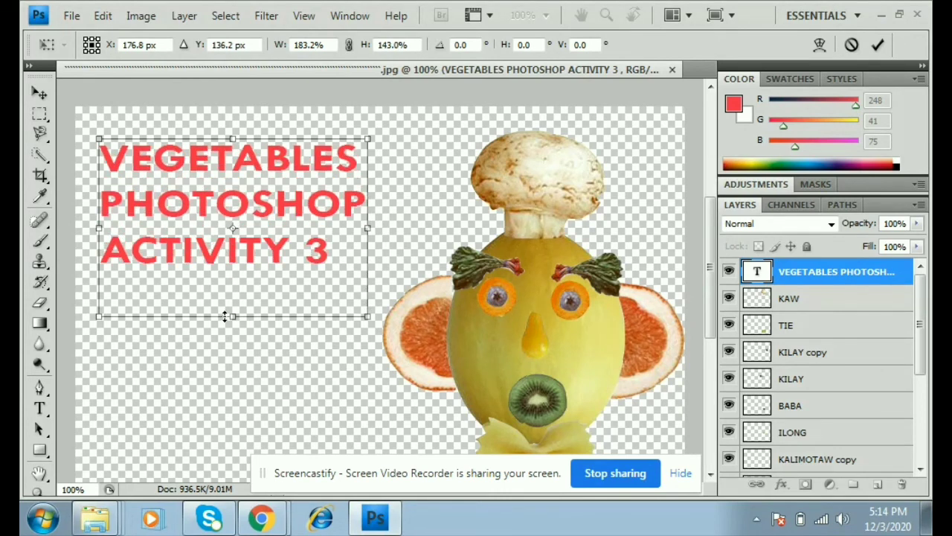
scroll(275, 312, down, 2)
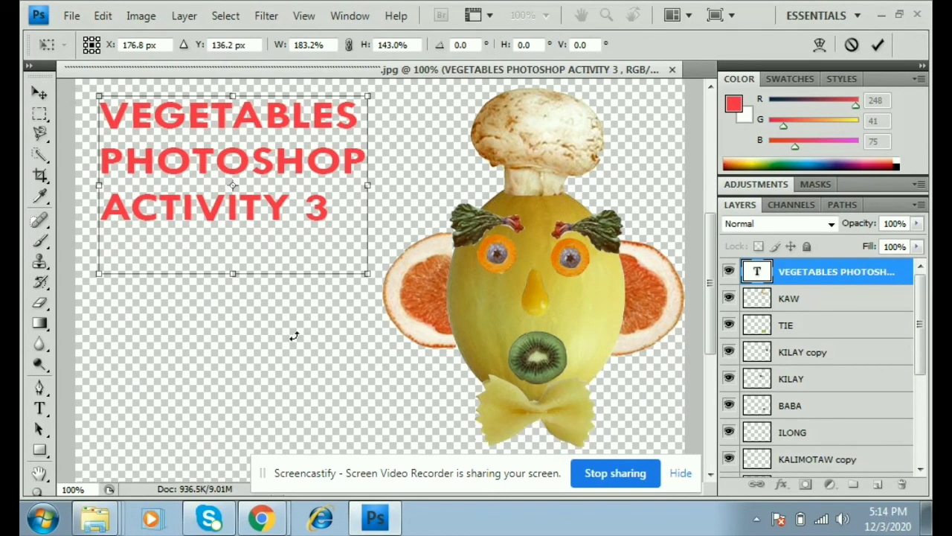
key(Return)
scroll(253, 394, down, 1)
- Start a bright blue text layer below the title and type the student's full name
key(t)
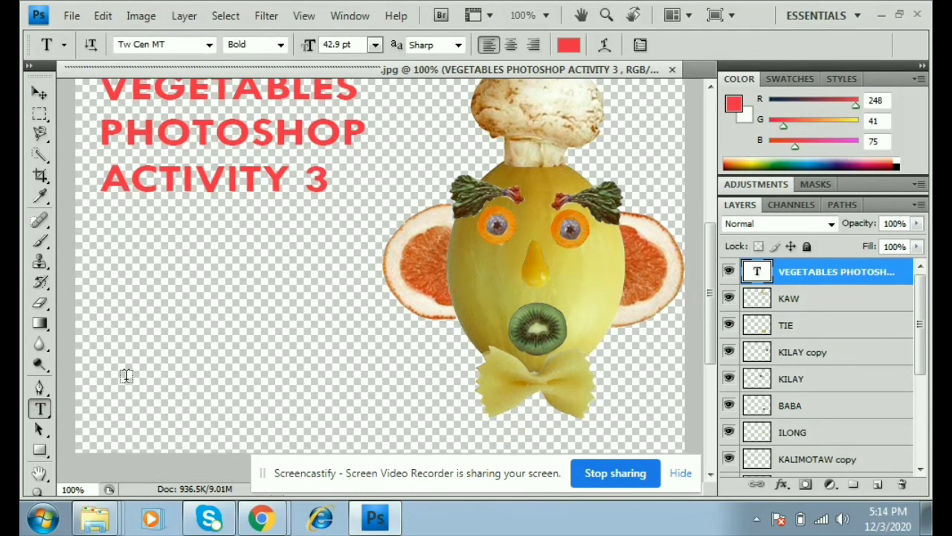
click(147, 370)
click(734, 104)
click(497, 184)
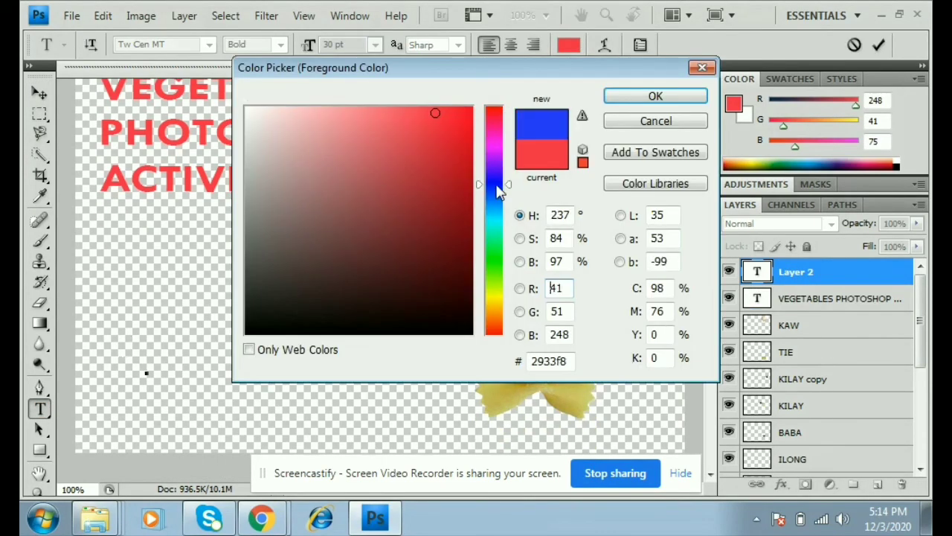
click(640, 98)
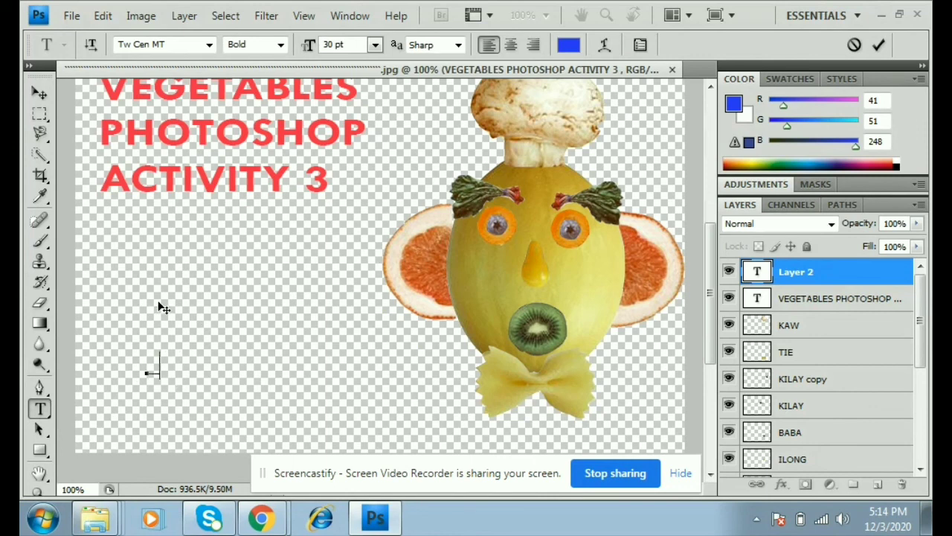
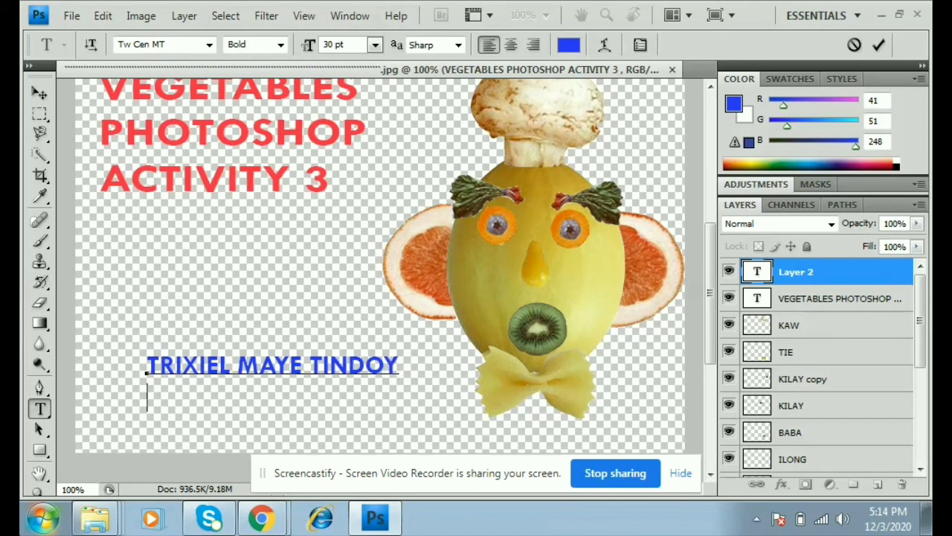
- Switch the text colour to red-orange, type the class ABS-2 beneath the name, and commit
click(734, 104)
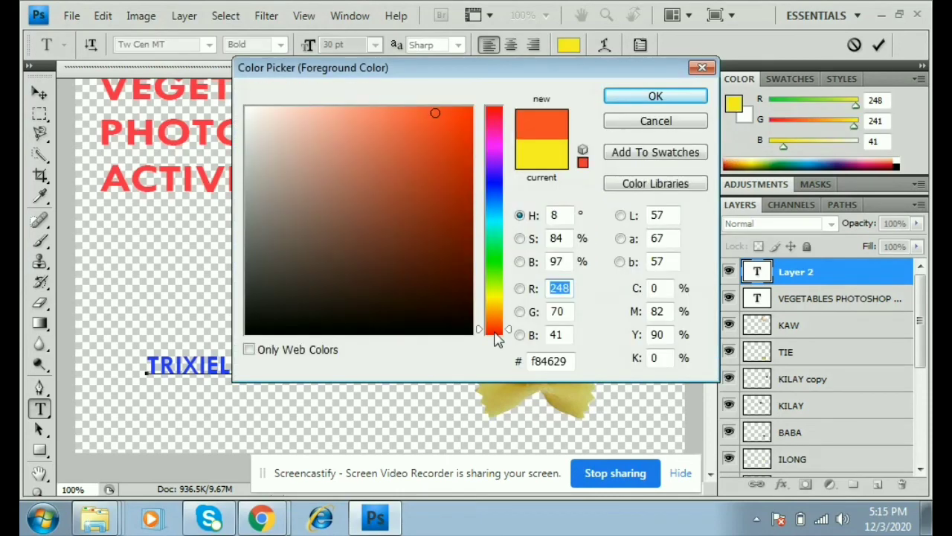
drag(496, 331, 497, 333)
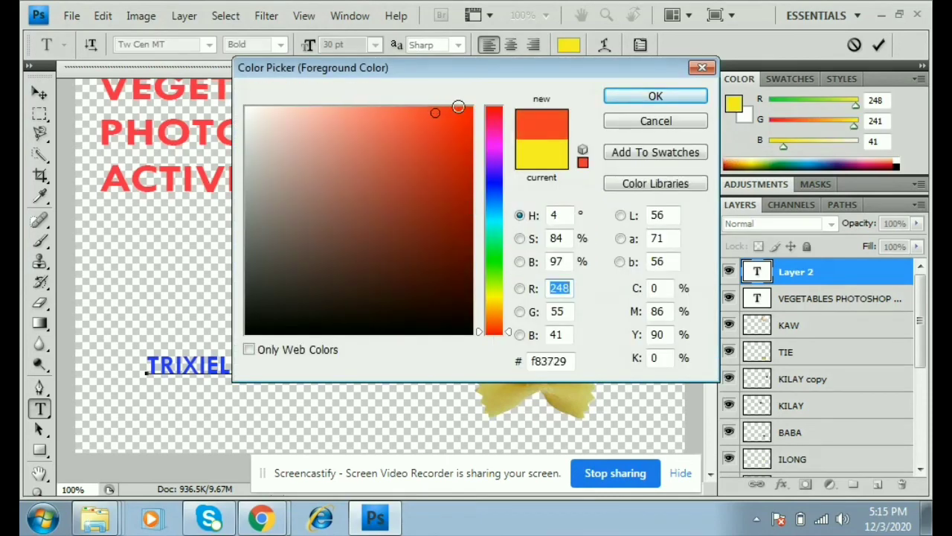
click(658, 96)
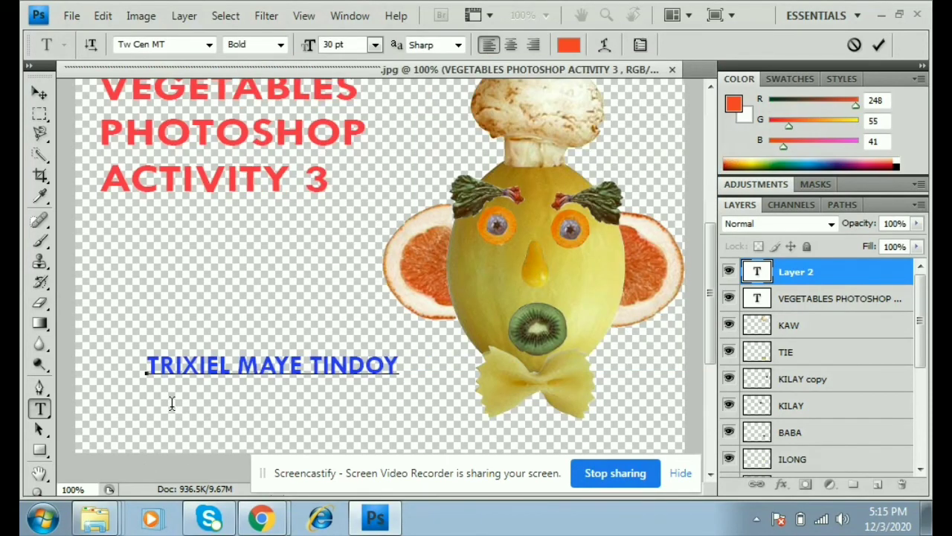
text(ABS-2)
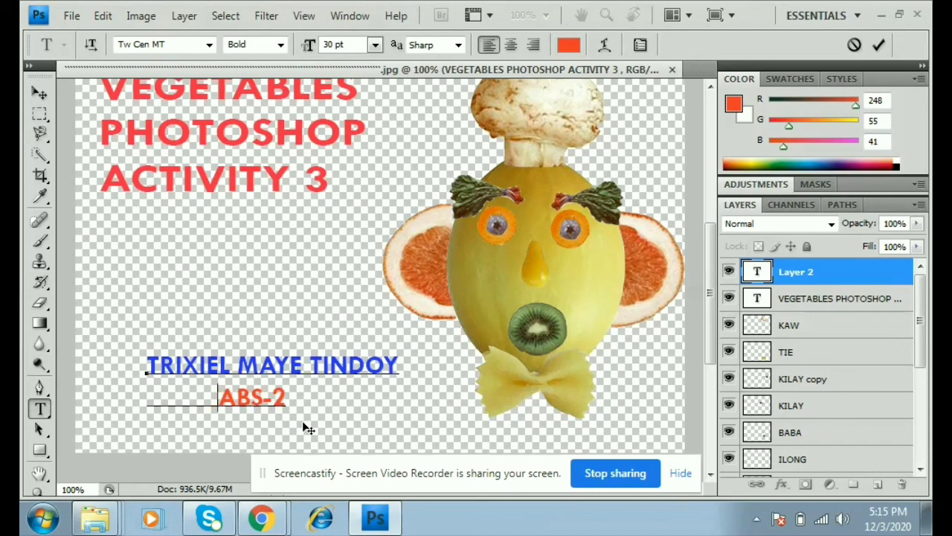
click(39, 93)
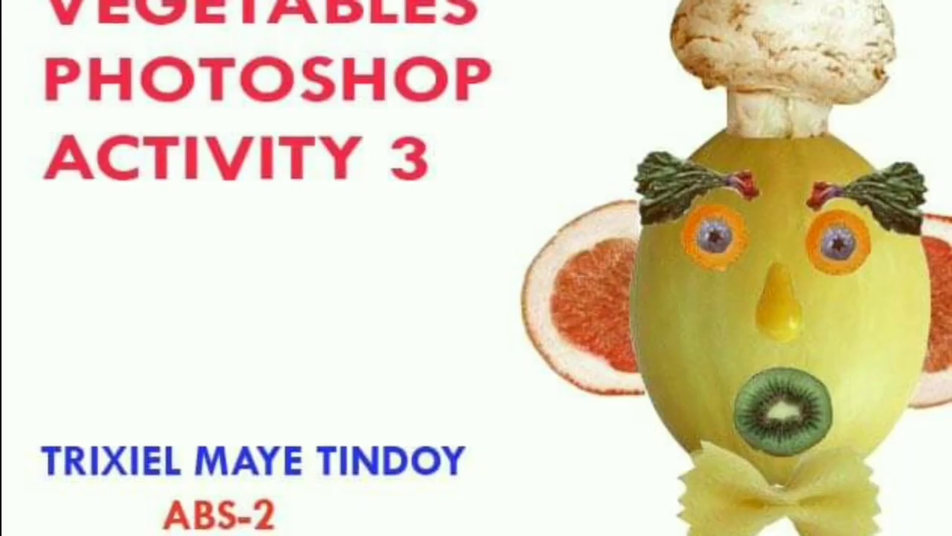